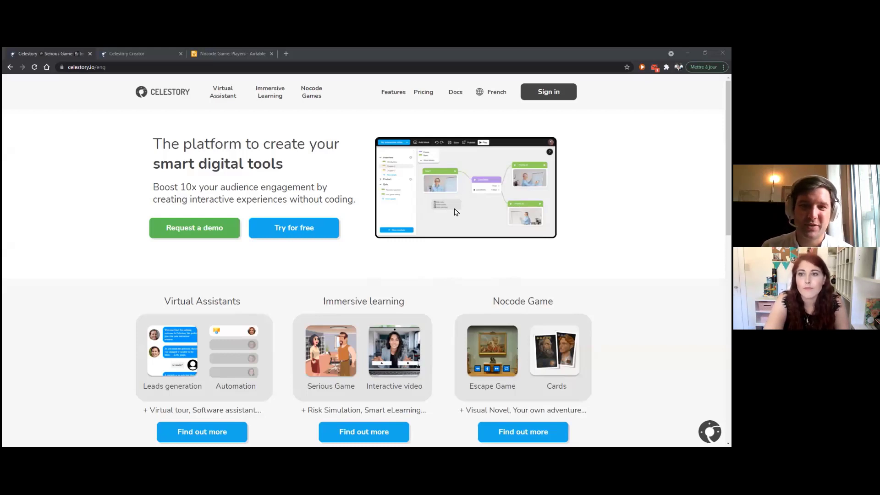
Step: Leave the Celestory homepage for the Airtable Nocode Game Players table
{"action": "scroll", "coordinate": [456, 212], "scroll_direction": "down", "scroll_amount": 1}
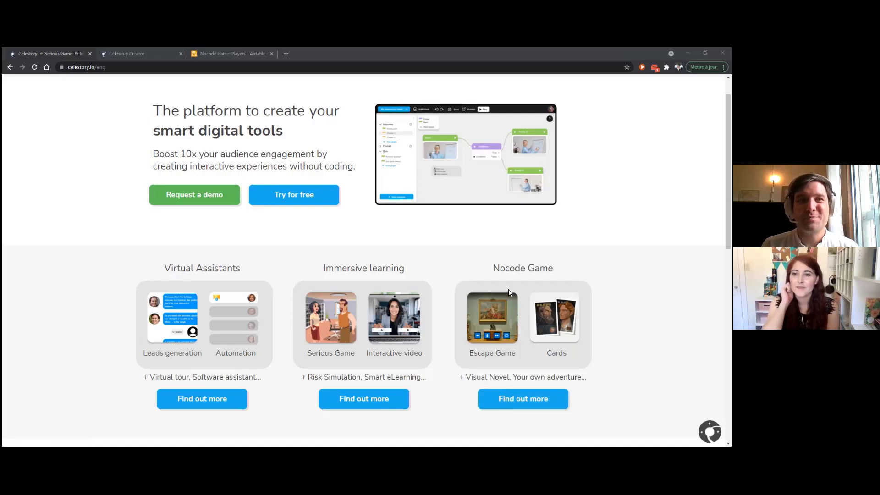
{"action": "left_click", "coordinate": [231, 53]}
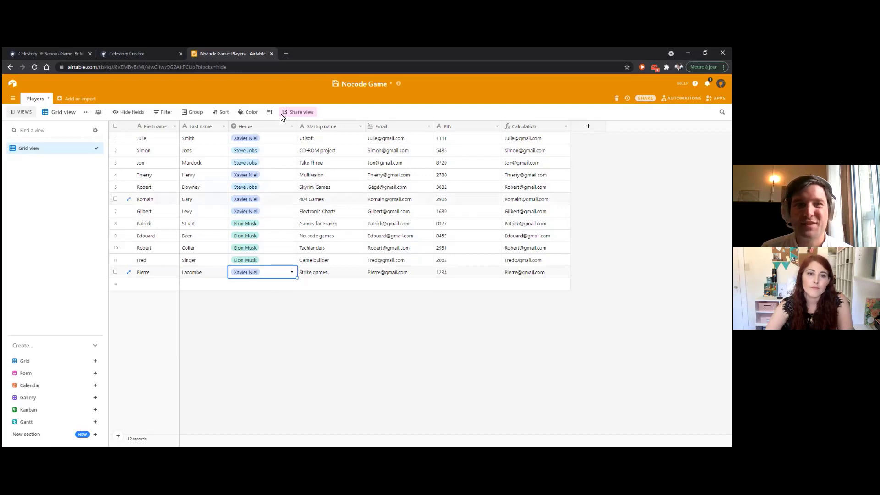
Step: Review the Players table's Heroe column, then return to the Celestory Creator Examples gallery
{"action": "left_click", "coordinate": [257, 127]}
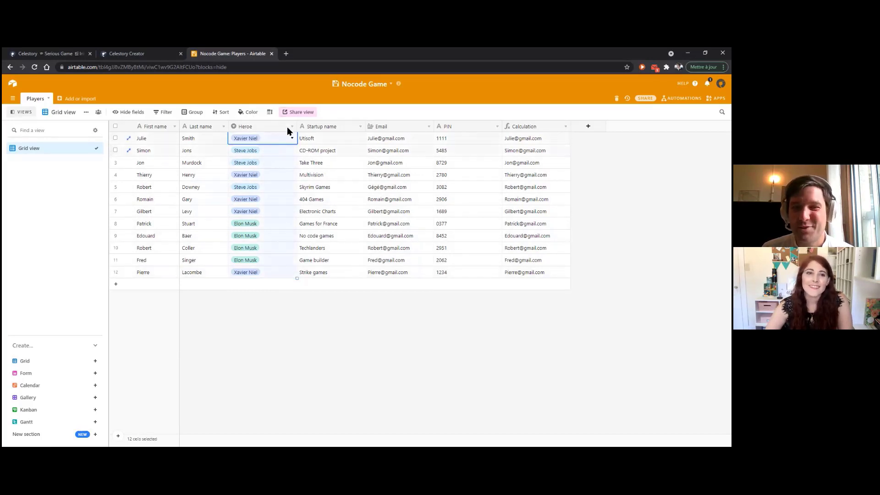
{"action": "left_click", "coordinate": [317, 306]}
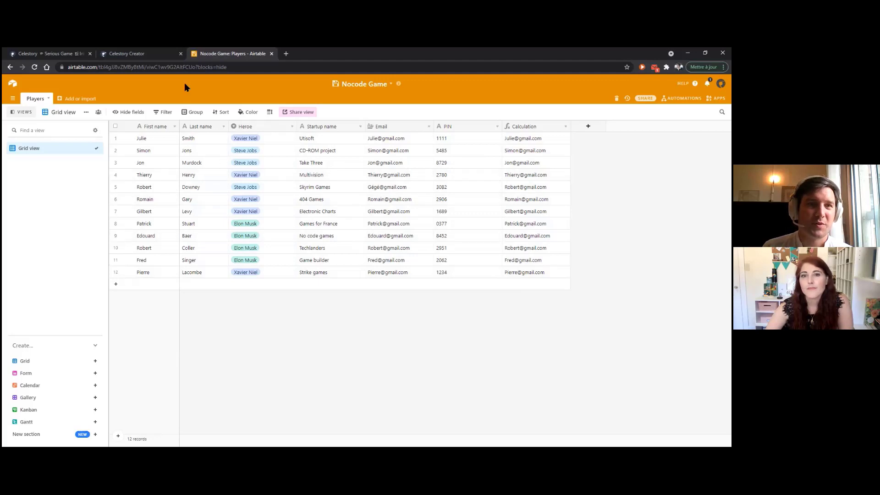
{"action": "left_click", "coordinate": [157, 55]}
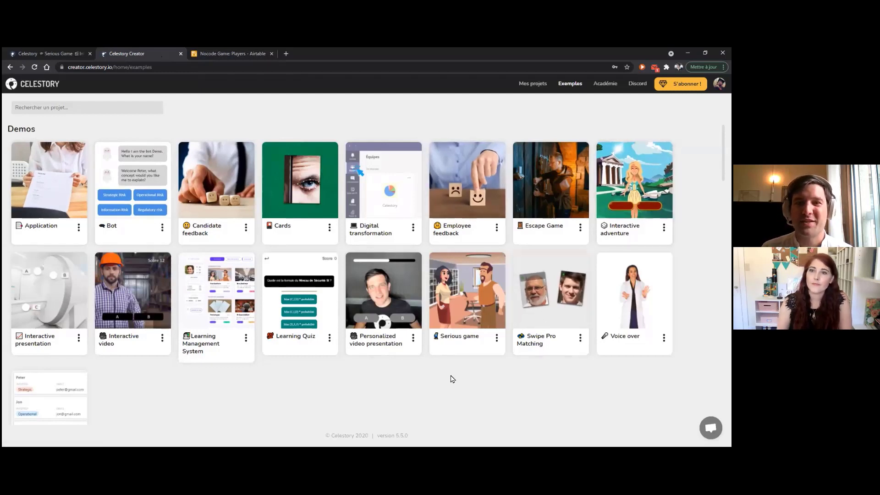
Step: Open the Serious game example project and zoom into its Start graph
{"action": "left_click", "coordinate": [465, 341]}
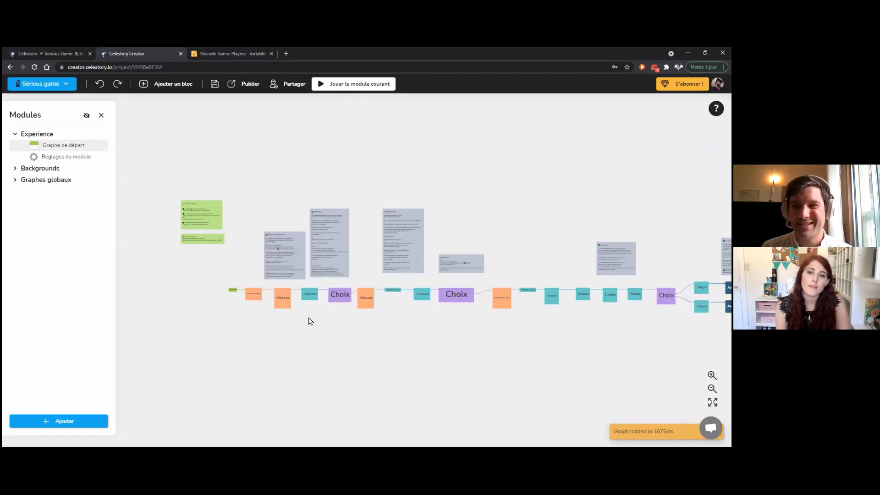
{"action": "scroll", "coordinate": [309, 321], "scroll_direction": "up", "scroll_amount": 5}
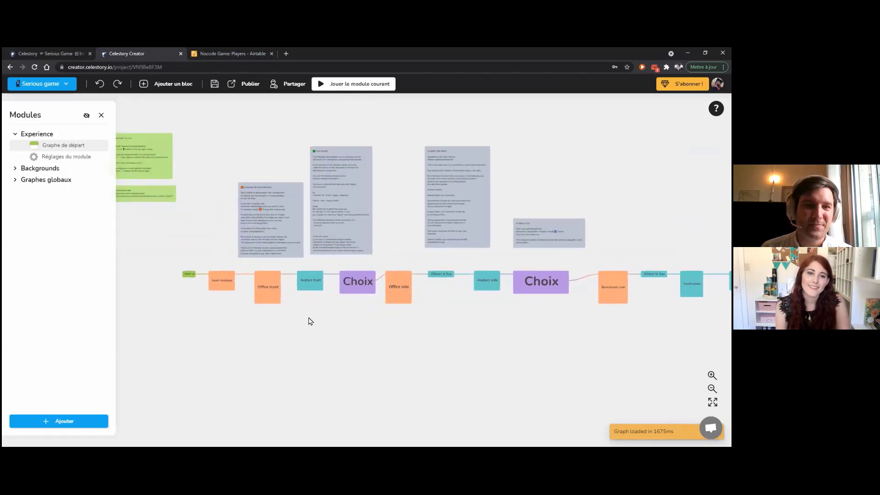
{"action": "scroll", "coordinate": [316, 314], "scroll_direction": "up", "scroll_amount": 2}
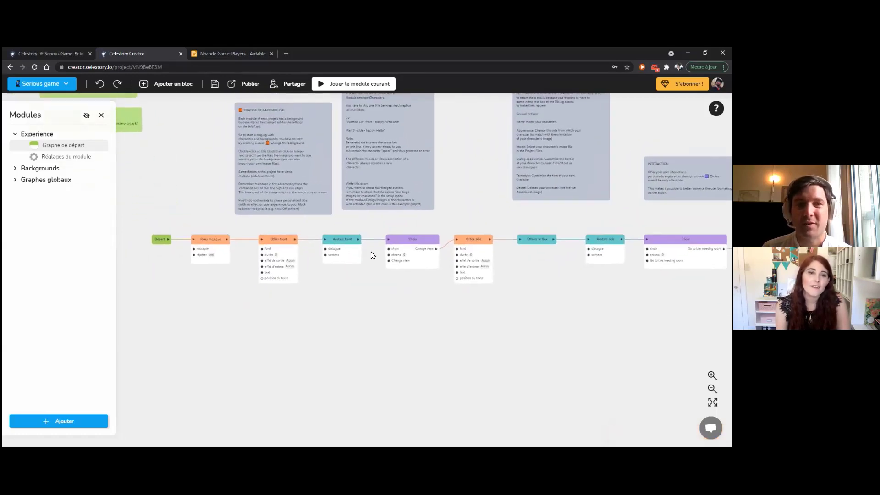
{"action": "scroll", "coordinate": [380, 222], "scroll_direction": "down", "scroll_amount": 2}
{"action": "scroll", "coordinate": [379, 219], "scroll_direction": "up", "scroll_amount": 2}
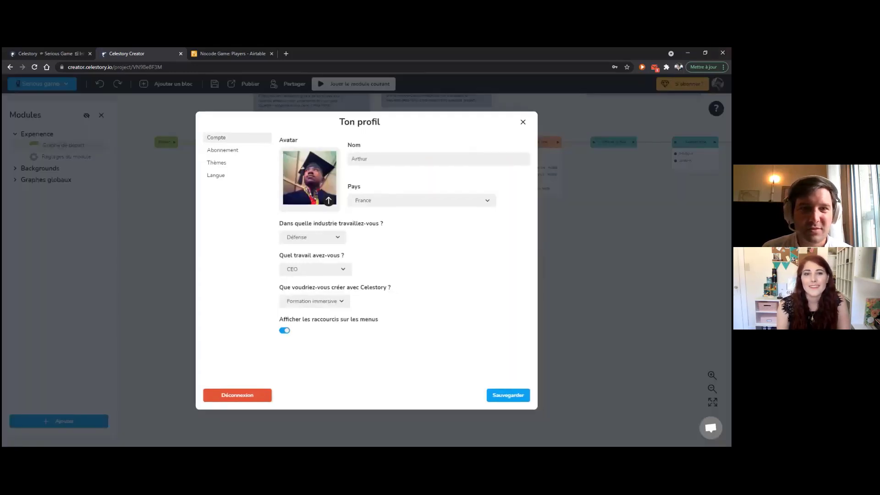
Step: Switch the interface language to English in the profile settings
{"action": "left_click", "coordinate": [253, 176]}
{"action": "left_click", "coordinate": [332, 154]}
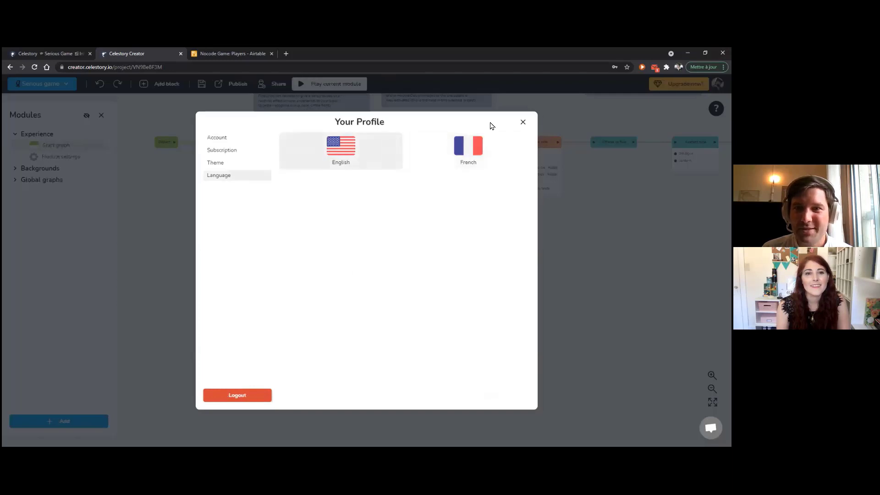
{"action": "left_click", "coordinate": [523, 123]}
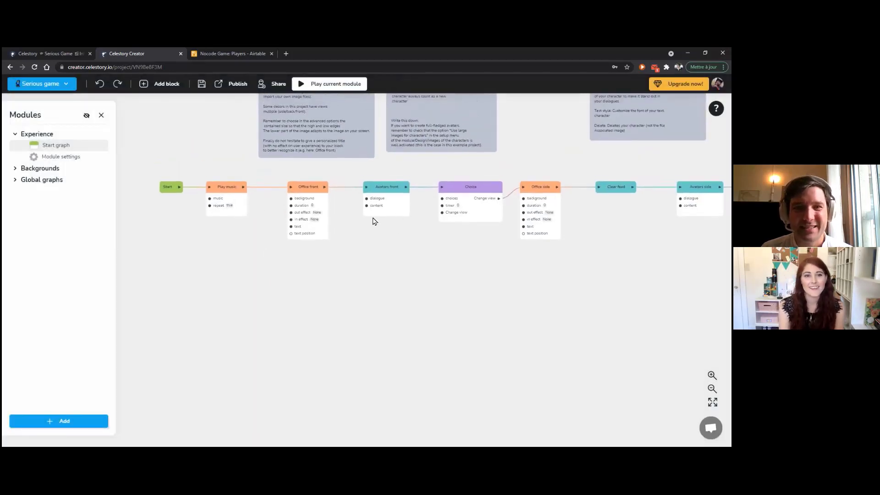
Step: Inspect the Office front background block and the Avatars front dialogue block
{"action": "left_click", "coordinate": [326, 214]}
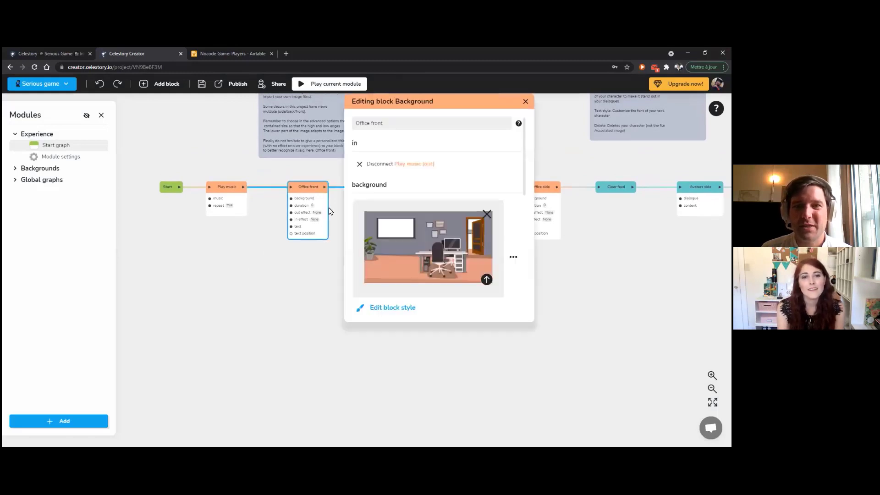
{"action": "left_click_drag", "start_coordinate": [464, 98], "coordinate": [260, 130]}
{"action": "left_click", "coordinate": [321, 130]}
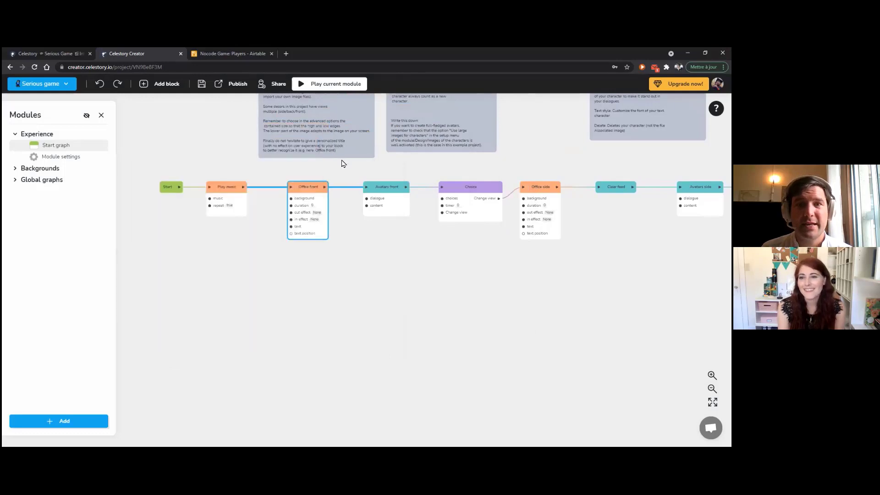
{"action": "left_click", "coordinate": [401, 214]}
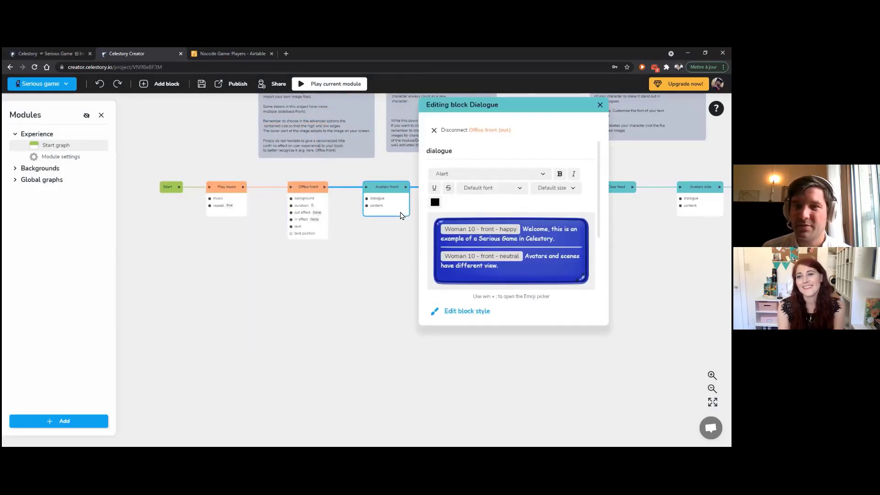
{"action": "left_click_drag", "start_coordinate": [526, 114], "coordinate": [363, 158]}
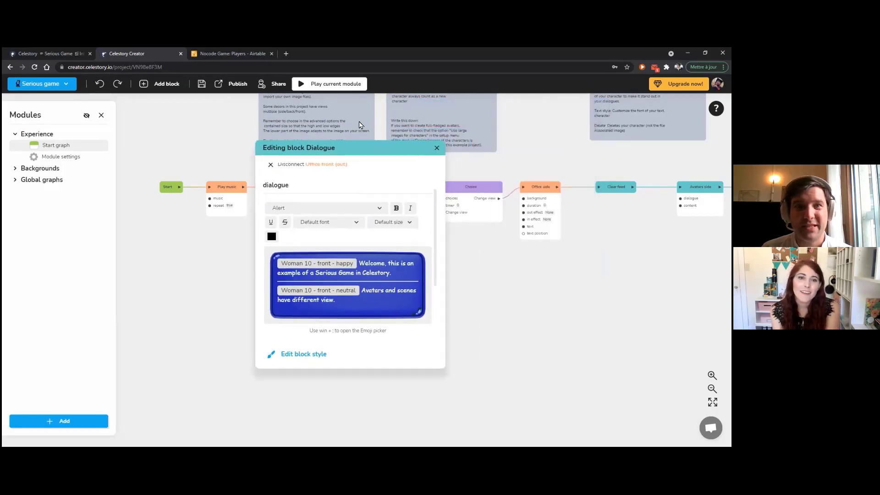
{"action": "left_click", "coordinate": [437, 151]}
Step: Start a play test of the current module and reposition its window
{"action": "left_click", "coordinate": [335, 86]}
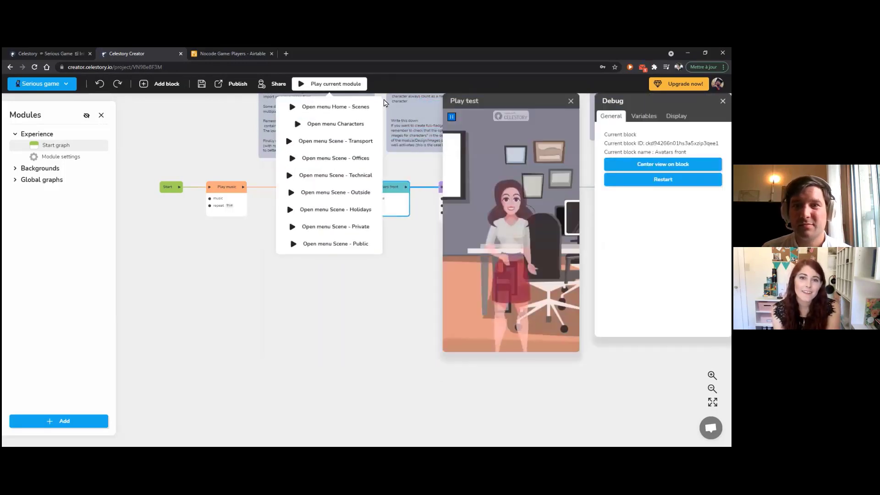
{"action": "left_click_drag", "start_coordinate": [505, 100], "coordinate": [365, 123]}
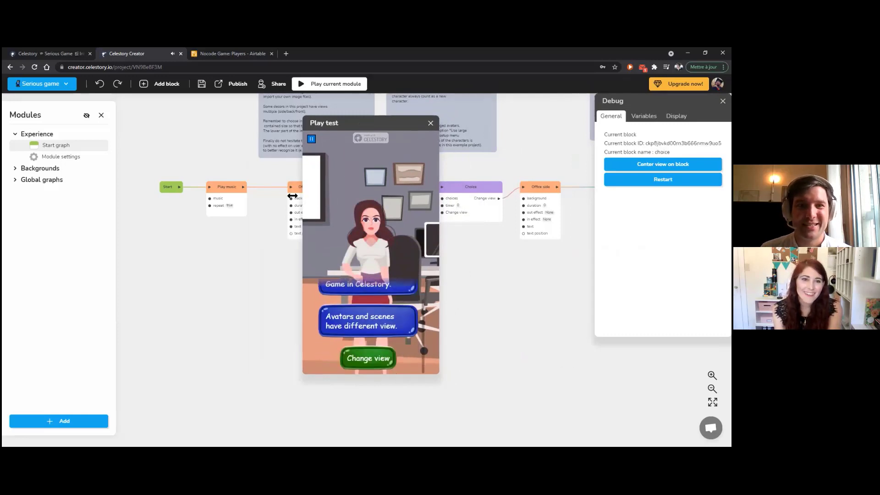
{"action": "mouse_move", "coordinate": [288, 197]}
{"action": "left_mouse_down"}
{"action": "mouse_move", "coordinate": [275, 198]}
{"action": "mouse_move", "coordinate": [299, 199]}
{"action": "mouse_move", "coordinate": [275, 200]}
{"action": "mouse_move", "coordinate": [299, 200]}
{"action": "left_mouse_up"}
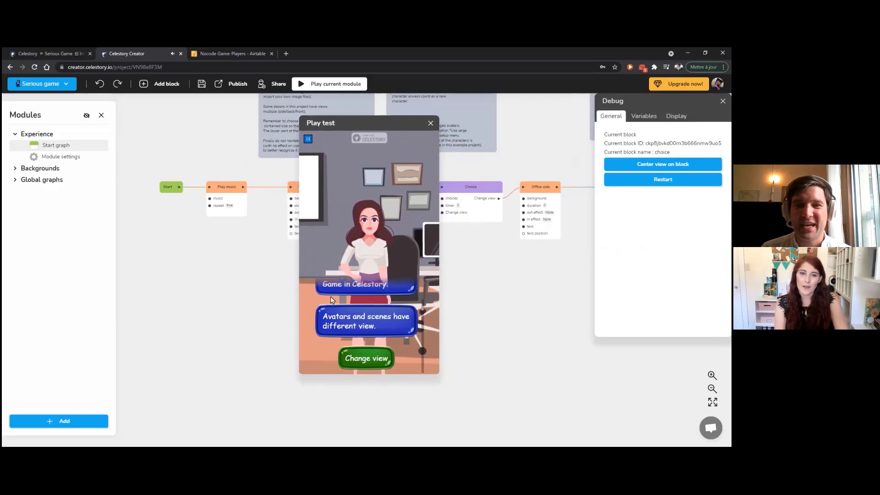
Step: Play through Change view, the meeting room and the Aimable answer, then close the test
{"action": "left_click", "coordinate": [369, 365]}
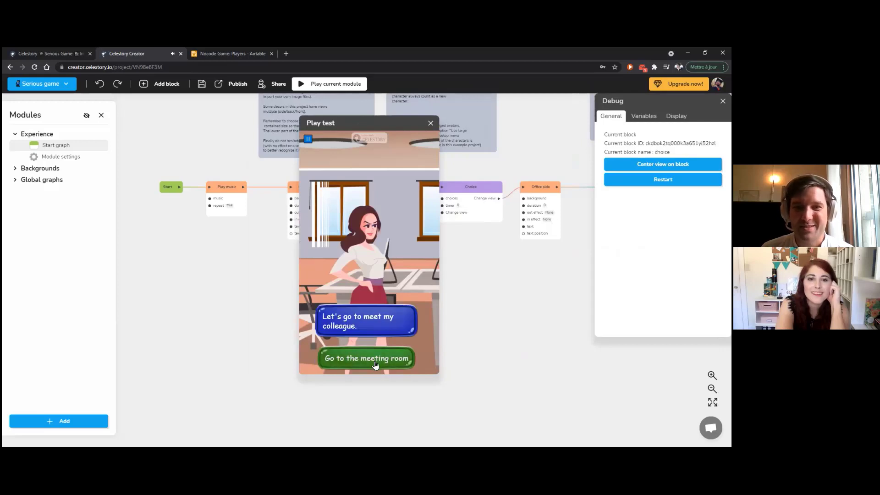
{"action": "left_click", "coordinate": [375, 365]}
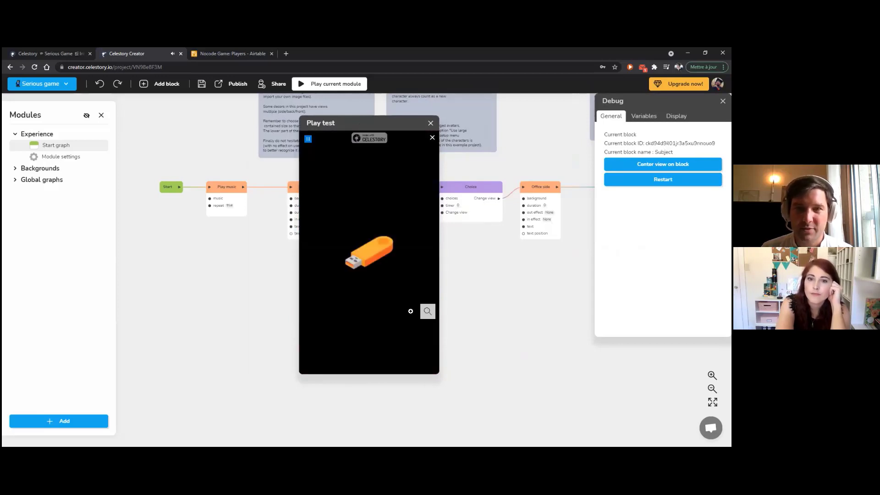
{"action": "left_click", "coordinate": [432, 138]}
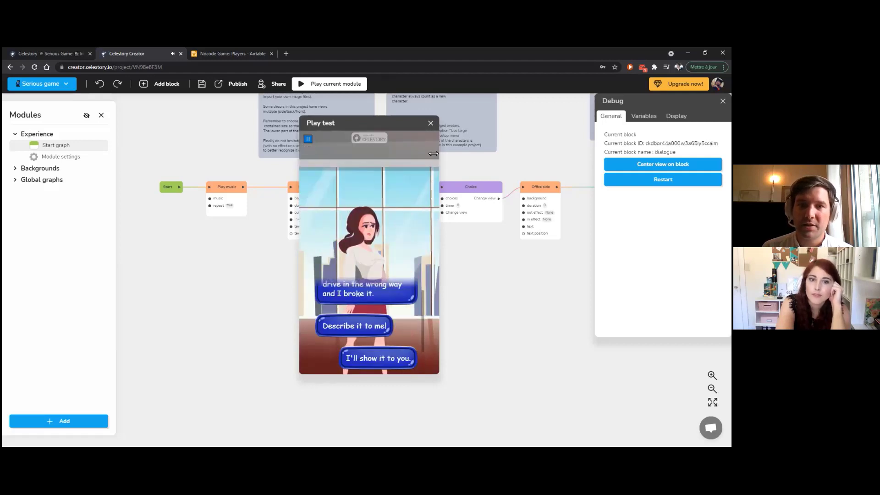
{"action": "left_click", "coordinate": [353, 186]}
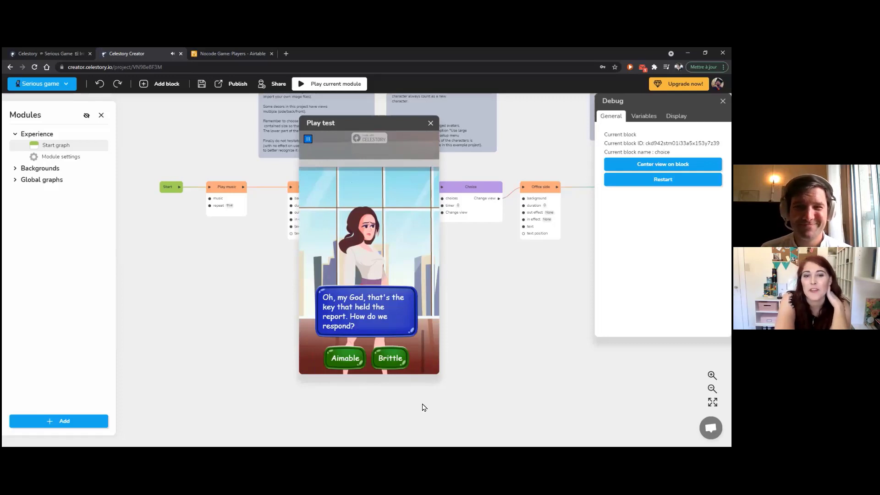
{"action": "left_click", "coordinate": [335, 357]}
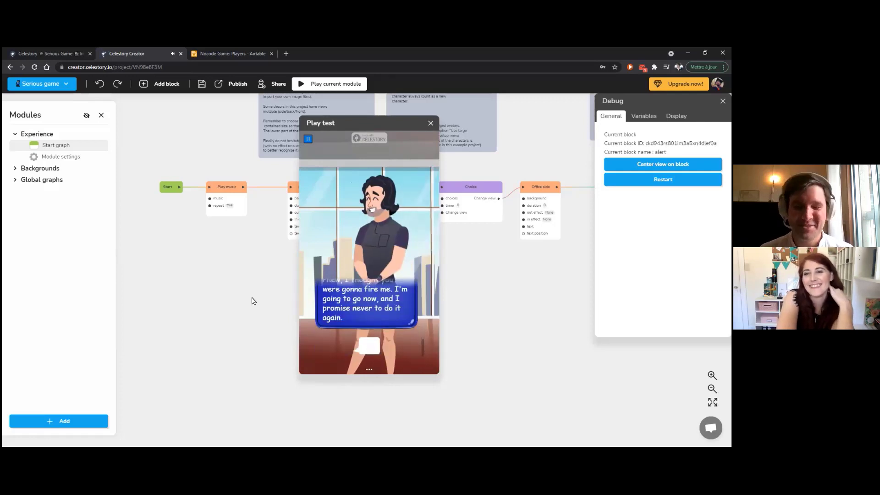
{"action": "left_click", "coordinate": [432, 124]}
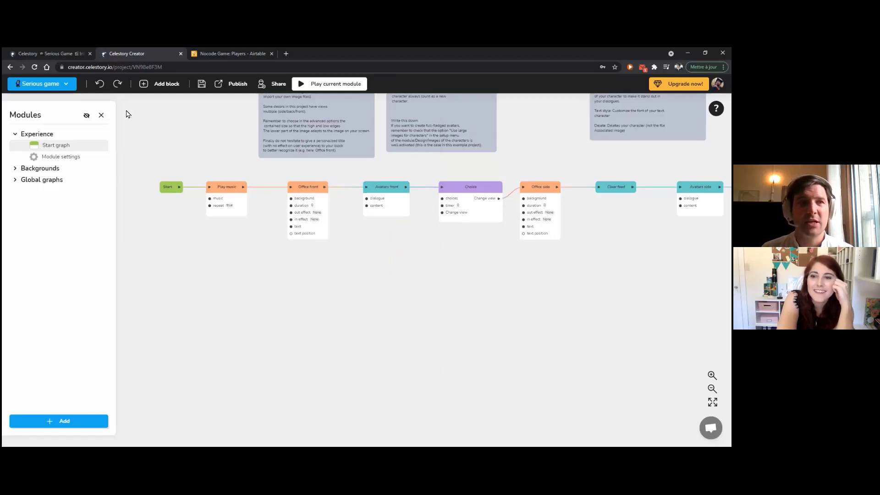
Step: Close the Serious game project and open the Learning Management System example
{"action": "left_click", "coordinate": [64, 84]}
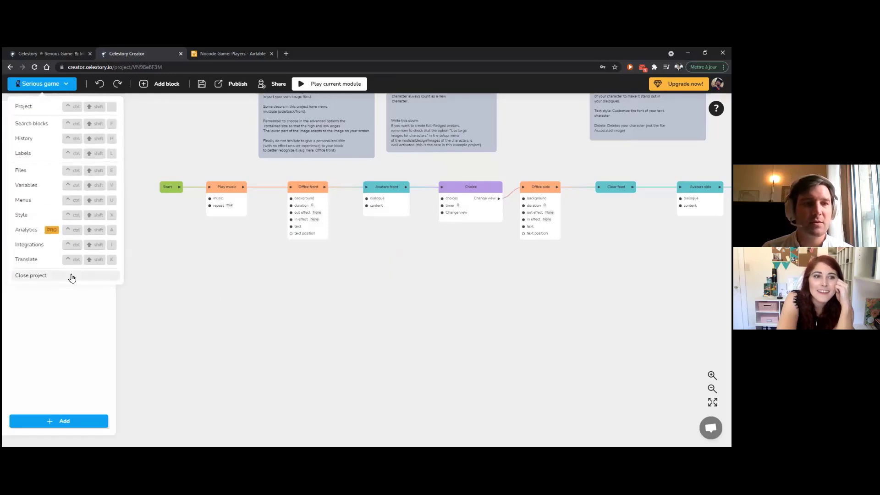
{"action": "left_click", "coordinate": [70, 276]}
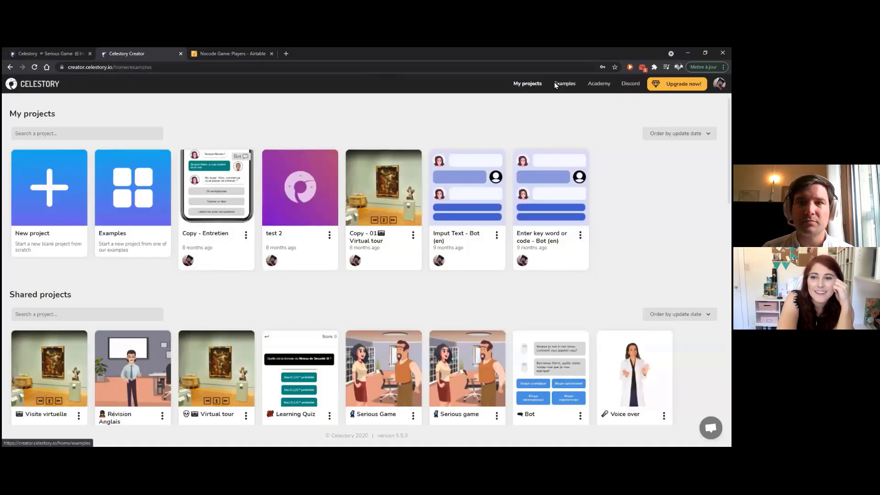
{"action": "left_click", "coordinate": [556, 83]}
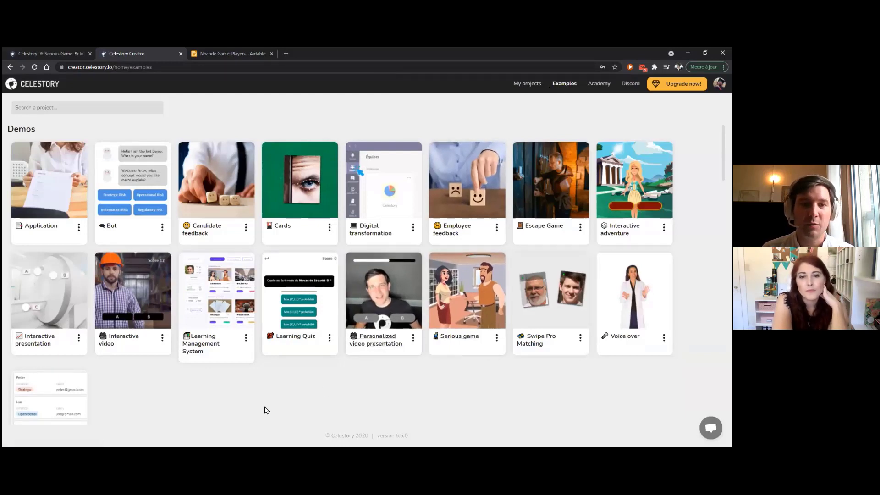
{"action": "left_click", "coordinate": [202, 351]}
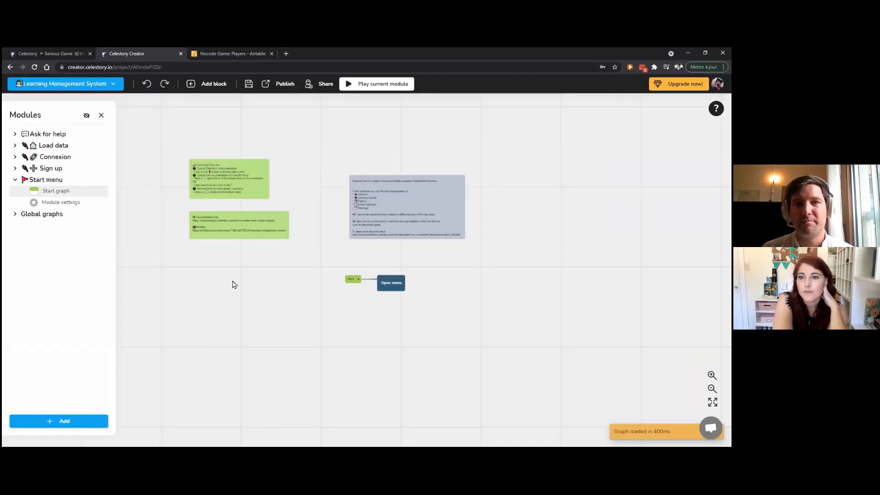
Step: Play-test the module full-size, choose Connexion and enter the learner's email address
{"action": "left_click", "coordinate": [376, 87]}
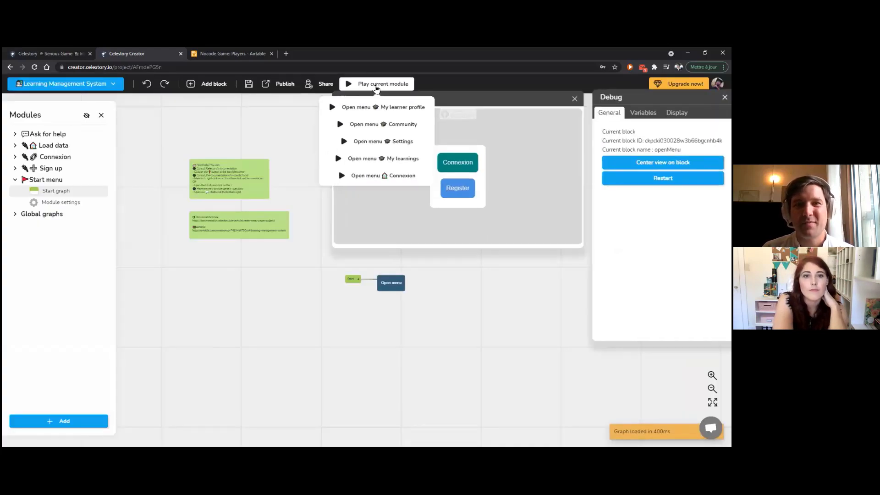
{"action": "double_click", "coordinate": [447, 99]}
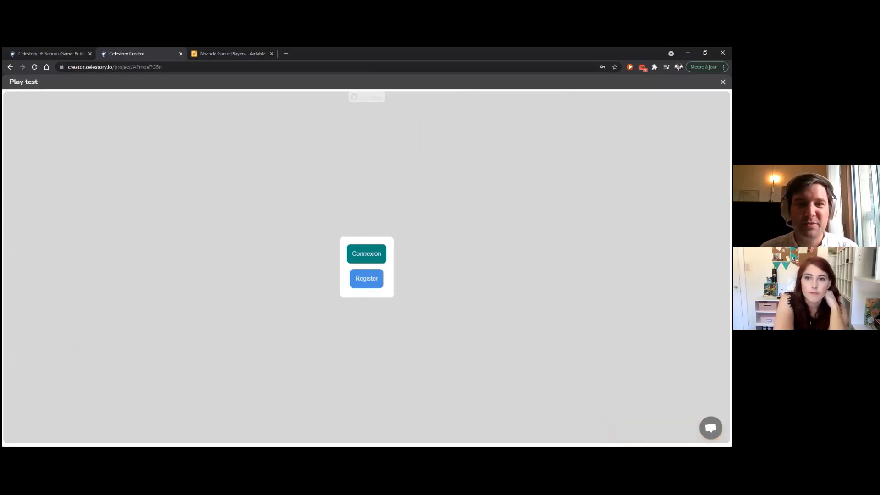
{"action": "left_click", "coordinate": [365, 258]}
{"action": "type", "text": "pie lac"}
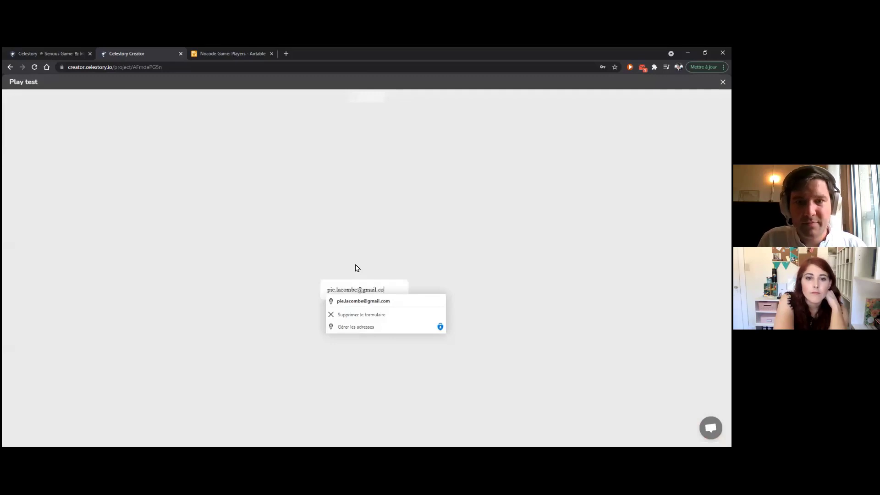
{"action": "key", "text": "Return"}
Step: Log in with the learner's PIN, browse the Station F dashboard, then close the player
{"action": "left_click", "coordinate": [339, 290]}
{"action": "type", "text": "••"}
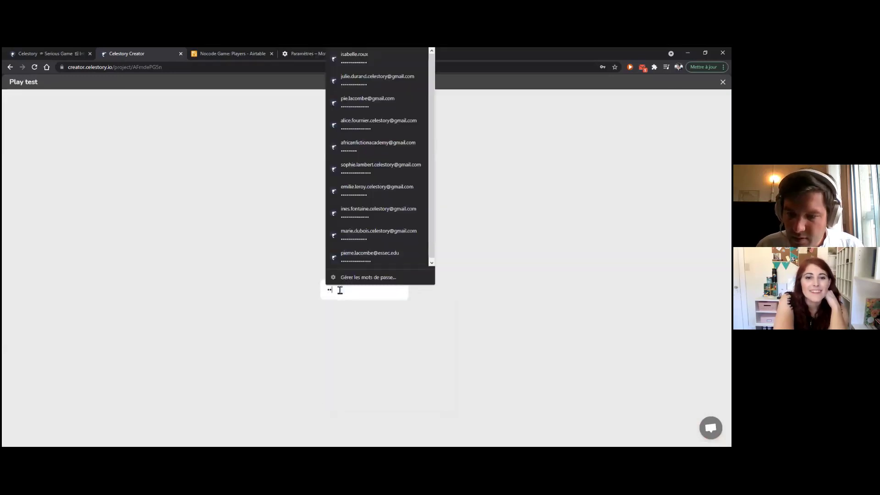
{"action": "key", "text": "Return"}
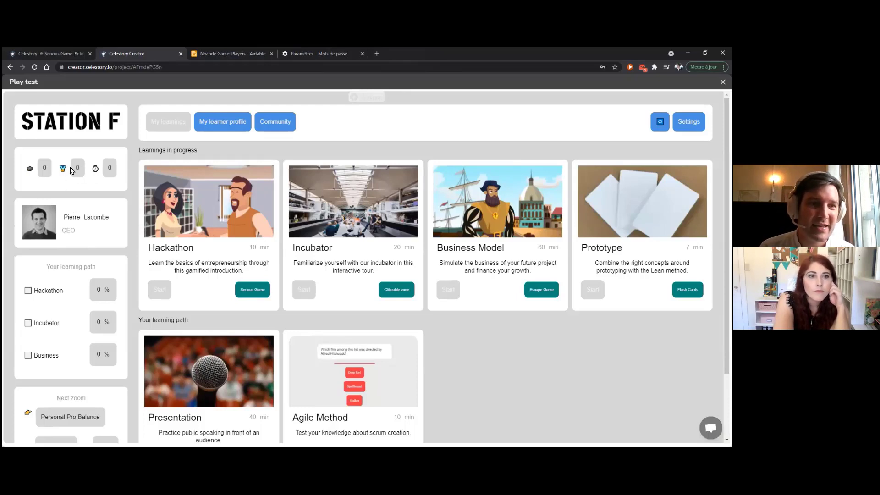
{"action": "scroll", "coordinate": [160, 258], "scroll_direction": "down", "scroll_amount": 3}
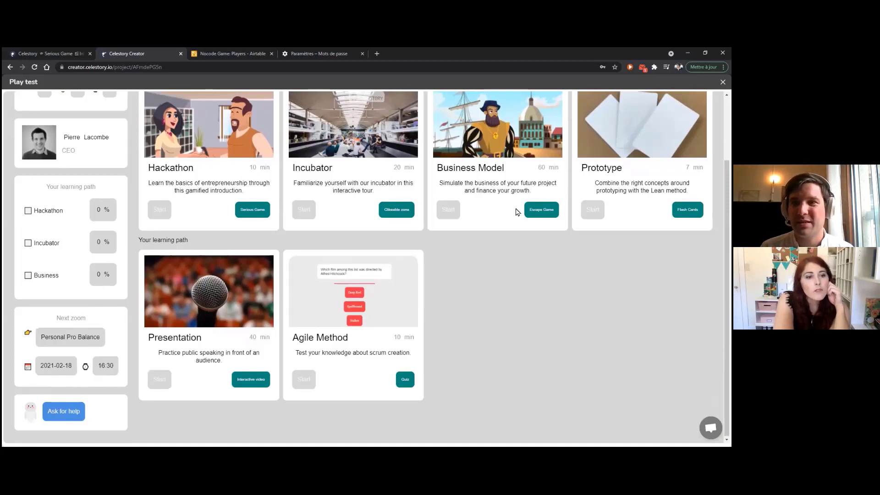
{"action": "key", "text": "Escape"}
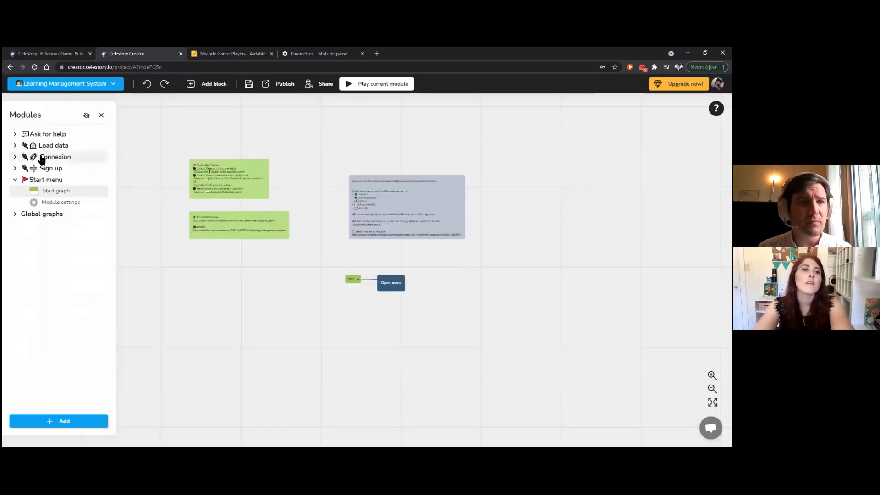
Step: Open the Connexion Start graph and view the Email apprenant block's settings
{"action": "left_click", "coordinate": [40, 157]}
{"action": "left_click", "coordinate": [47, 168]}
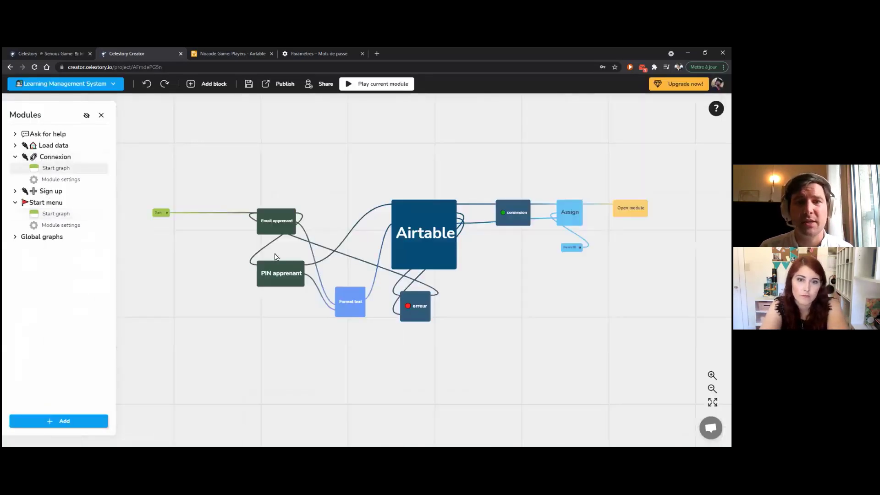
{"action": "scroll", "coordinate": [333, 240], "scroll_direction": "up", "scroll_amount": 5}
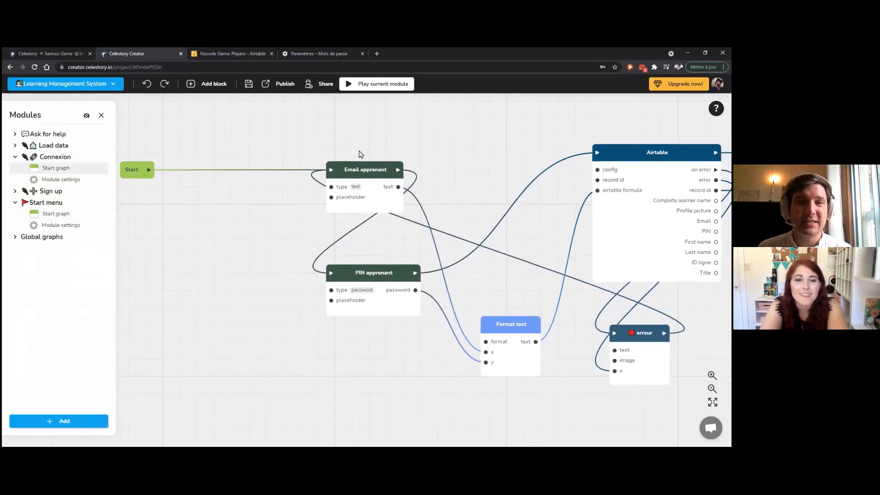
{"action": "left_click", "coordinate": [290, 164]}
{"action": "left_click", "coordinate": [290, 164]}
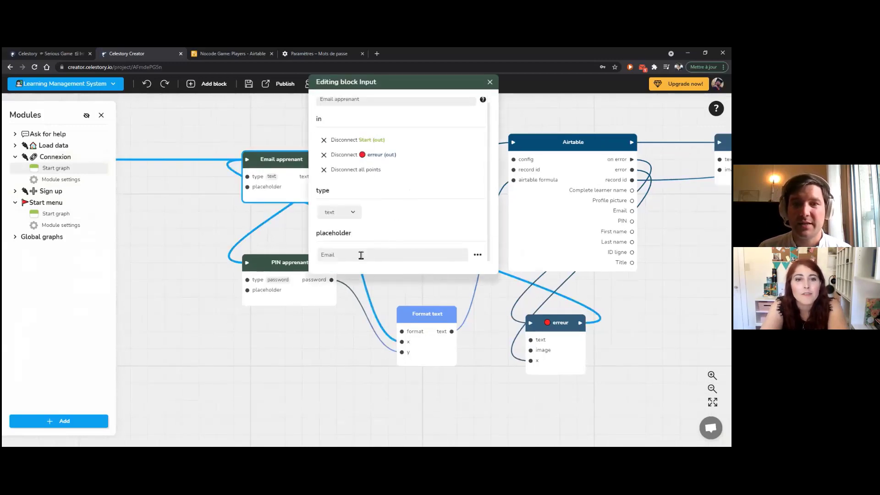
{"action": "left_click", "coordinate": [490, 81]}
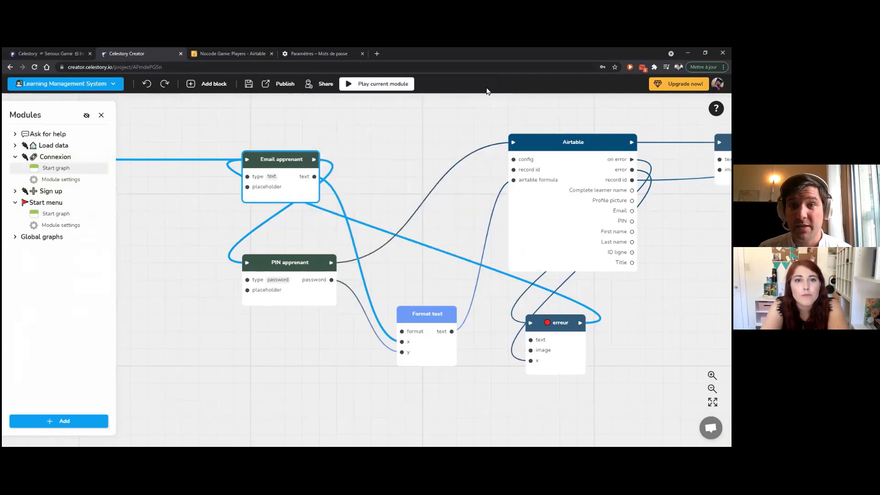
Step: Play-test from the Email apprenant block, then close the test
{"action": "right_click", "coordinate": [289, 194]}
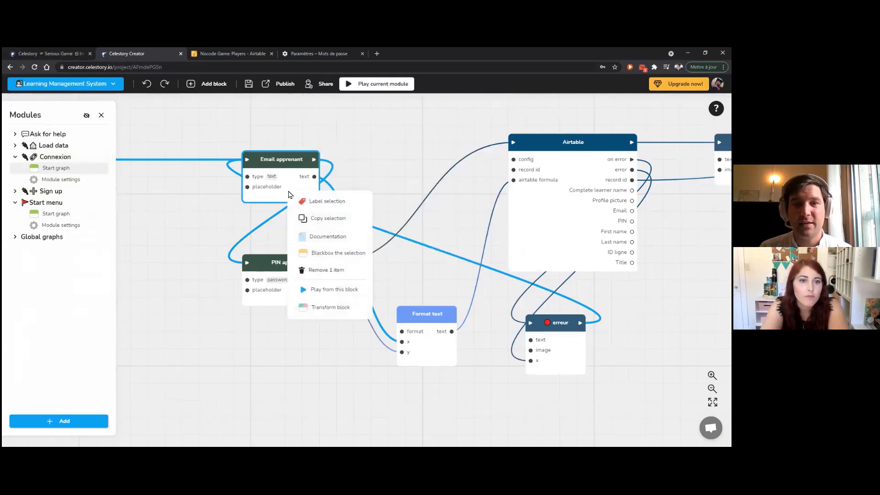
{"action": "left_click", "coordinate": [326, 290]}
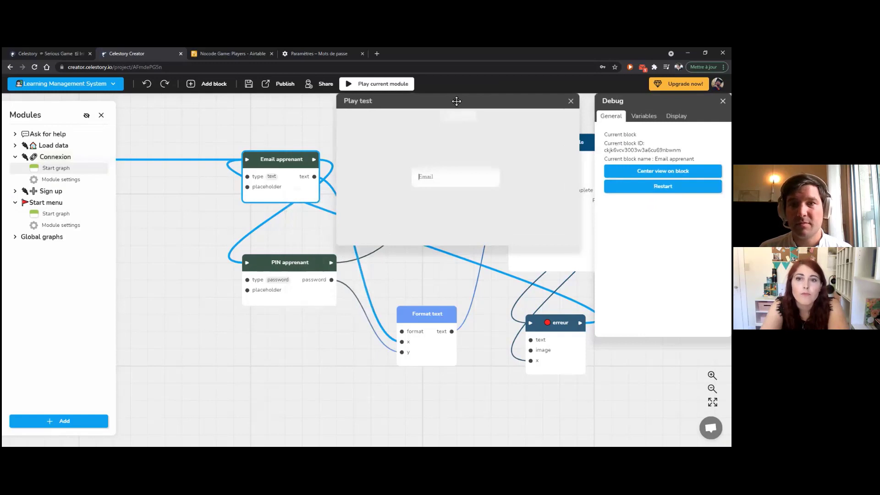
{"action": "left_click_drag", "start_coordinate": [457, 101], "coordinate": [352, 142]}
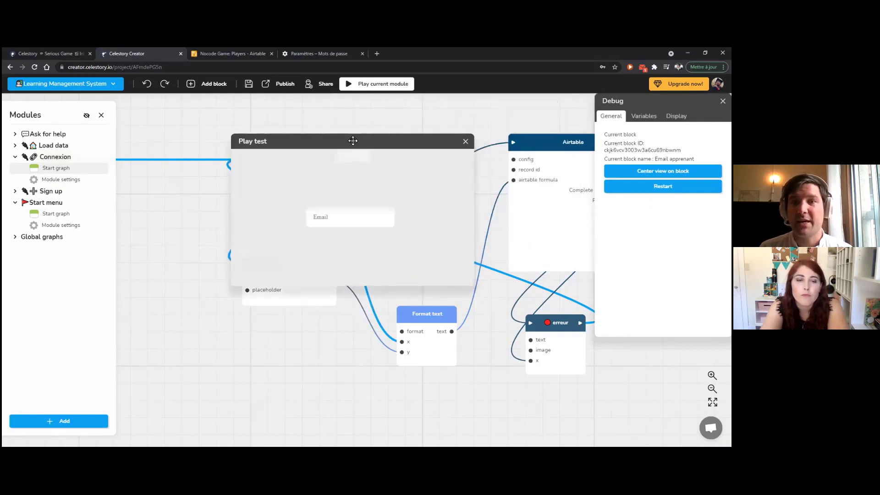
{"action": "left_click", "coordinate": [466, 143]}
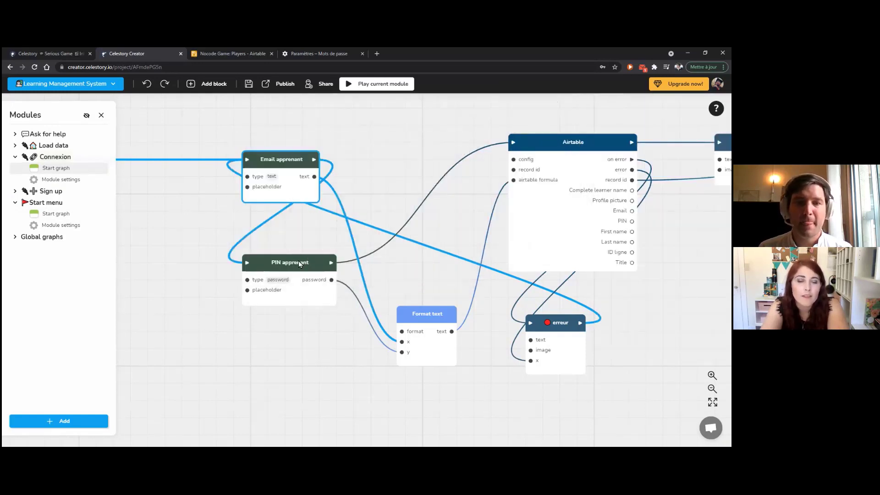
Step: View the PIN apprenant block's settings and play-test starting from it
{"action": "double_click", "coordinate": [299, 263]}
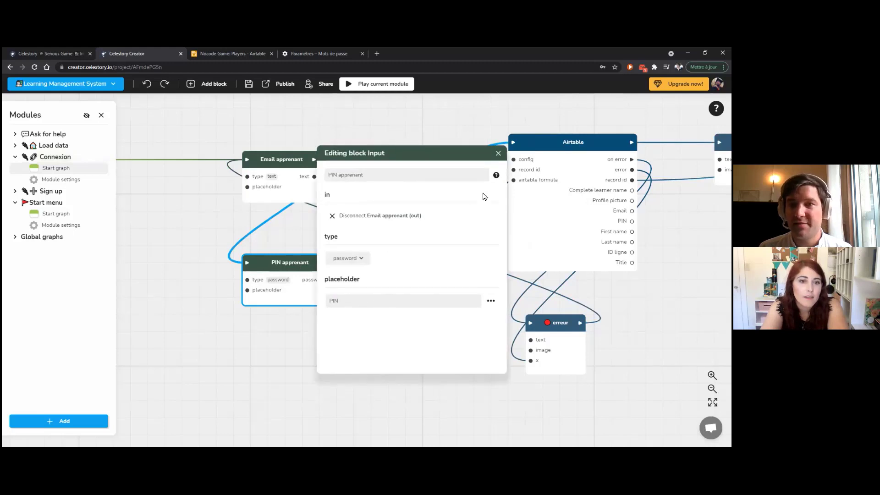
{"action": "left_click", "coordinate": [499, 154]}
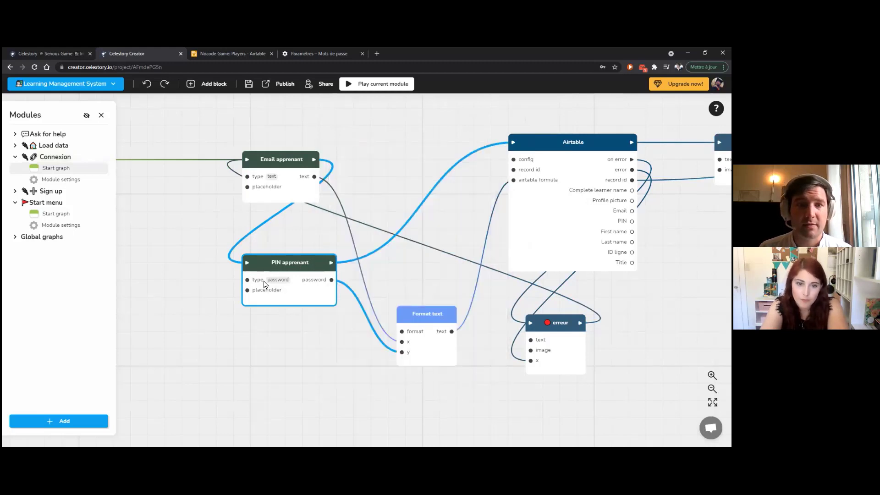
{"action": "right_click", "coordinate": [283, 268]}
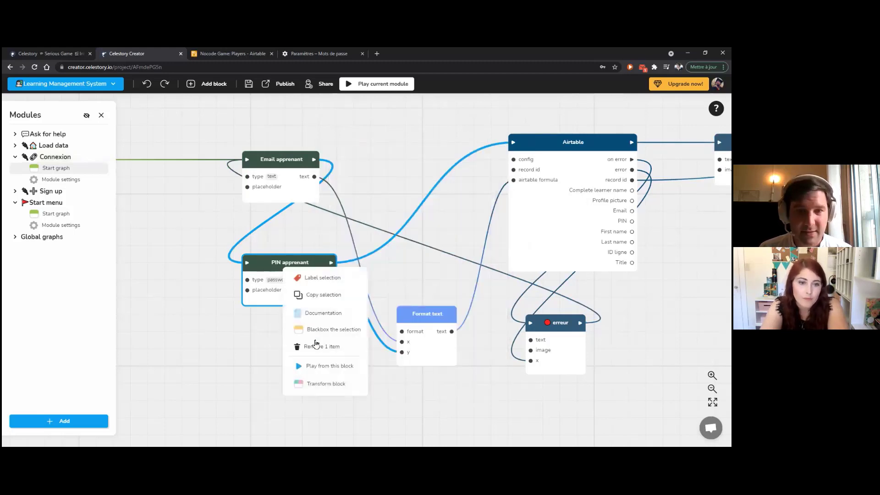
{"action": "left_click", "coordinate": [328, 366]}
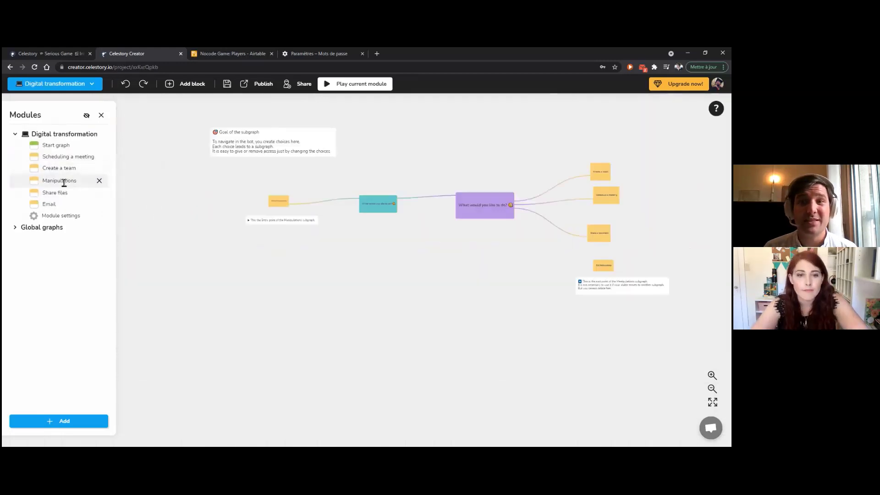
Step: Bring the whole Digital transformation Share files graph into view
{"action": "left_click", "coordinate": [63, 197]}
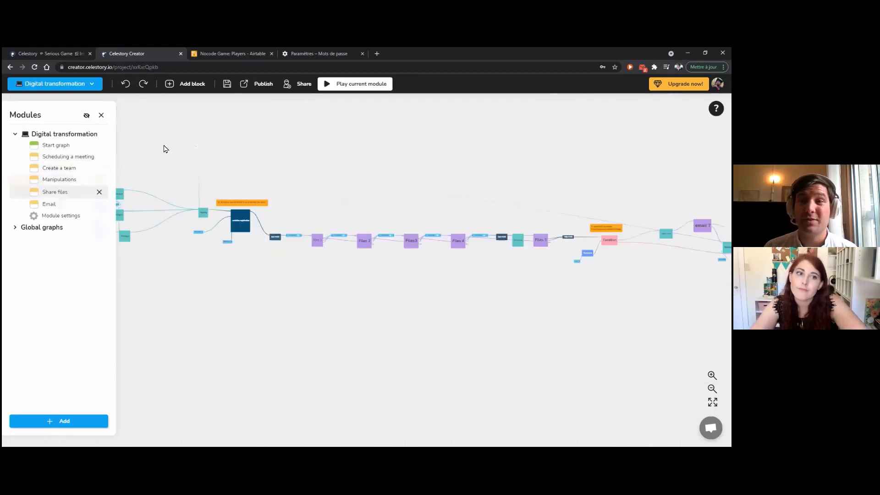
{"action": "scroll", "coordinate": [164, 148], "scroll_direction": "down", "scroll_amount": 3}
{"action": "left_click_drag", "start_coordinate": [163, 148], "coordinate": [309, 206]}
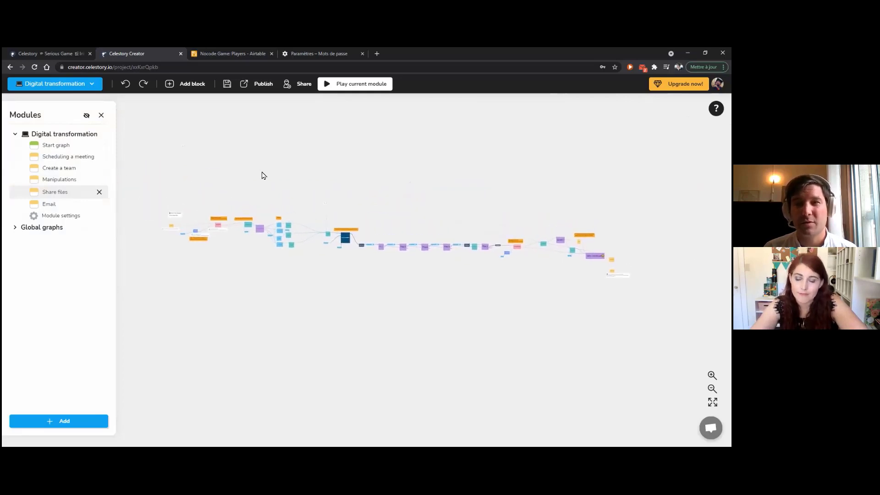
Step: Close the Digital transformation project and open the Escape Game example
{"action": "left_click", "coordinate": [85, 85]}
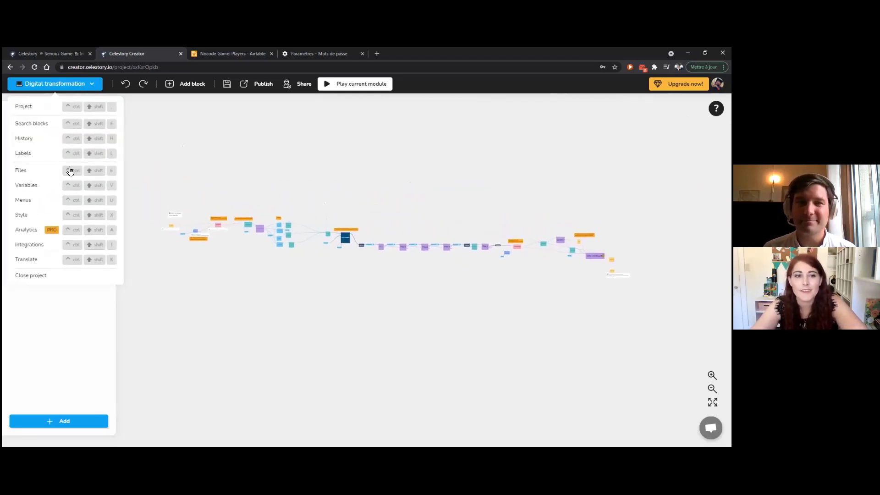
{"action": "left_click", "coordinate": [59, 274]}
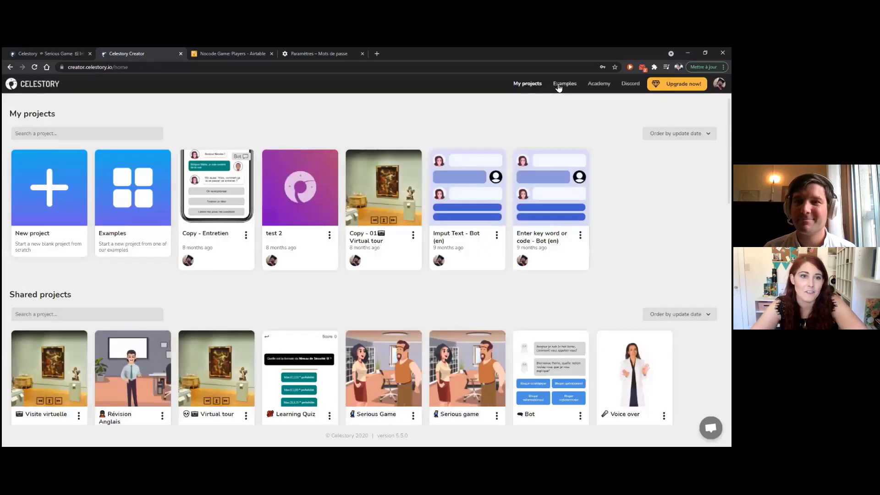
{"action": "left_click", "coordinate": [559, 86]}
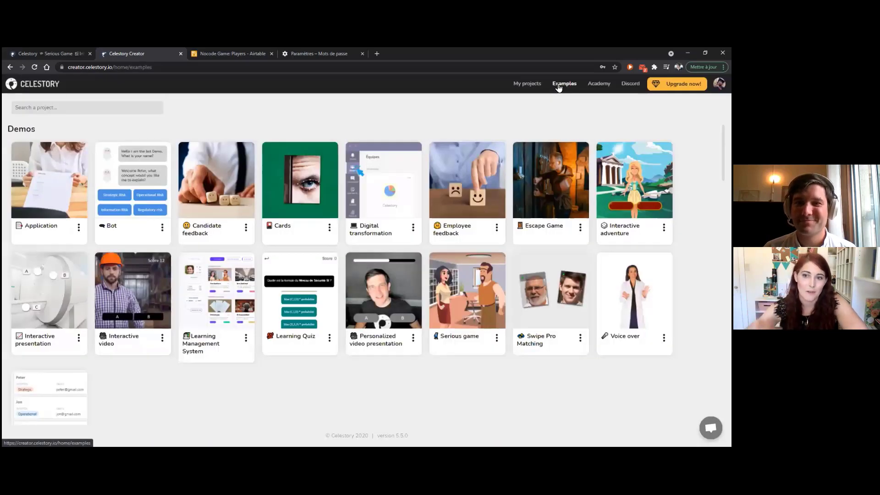
{"action": "left_click", "coordinate": [470, 260]}
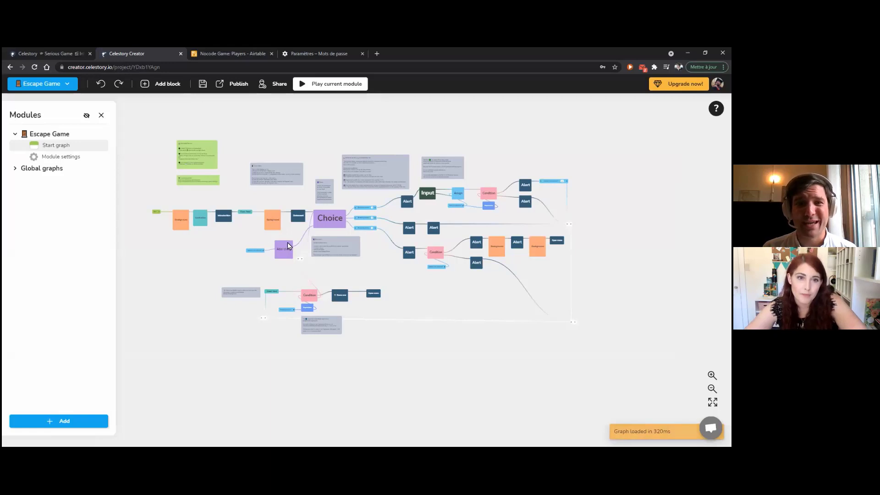
{"action": "scroll", "coordinate": [365, 206], "scroll_direction": "up", "scroll_amount": 5}
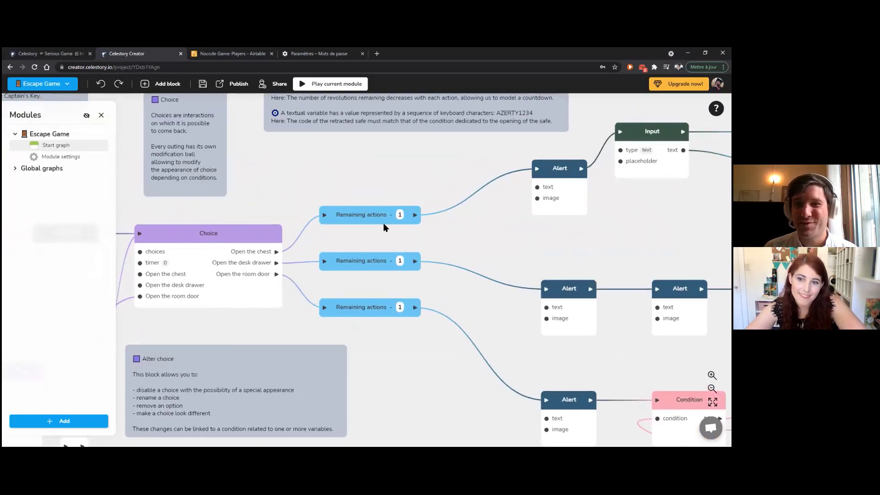
{"action": "scroll", "coordinate": [384, 228], "scroll_direction": "right", "scroll_amount": 5}
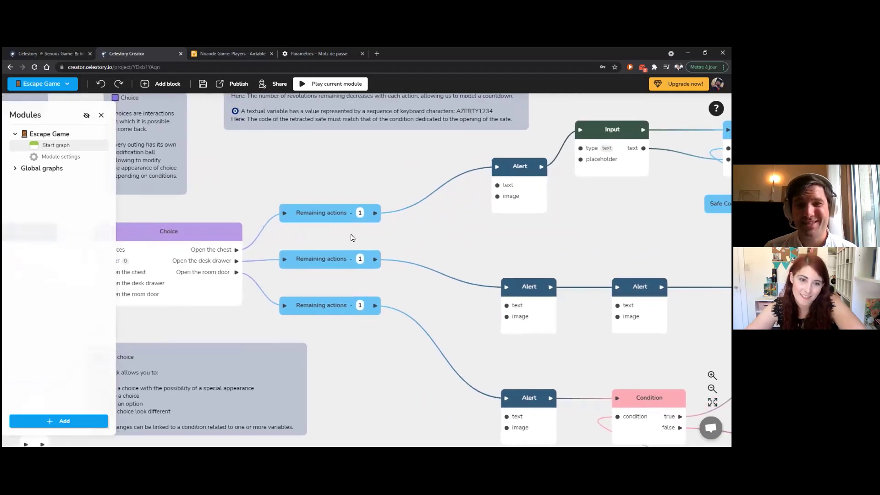
{"action": "scroll", "coordinate": [285, 237], "scroll_direction": "right", "scroll_amount": 3}
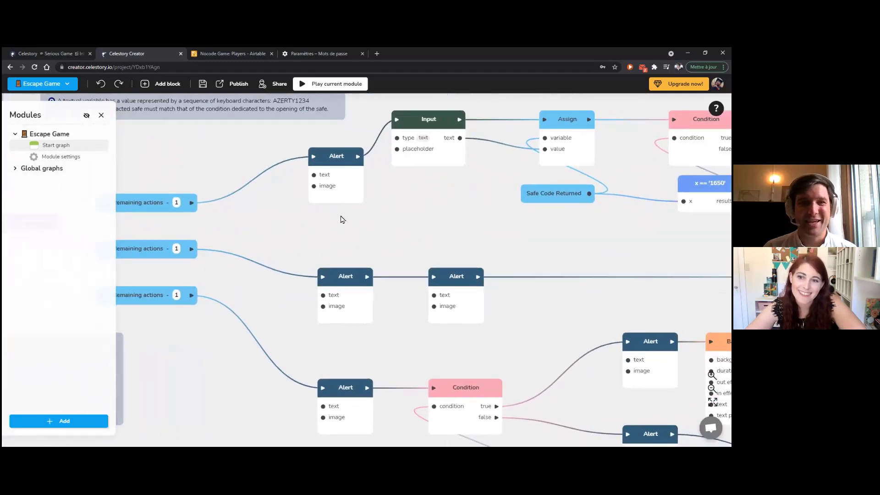
{"action": "scroll", "coordinate": [378, 222], "scroll_direction": "left", "scroll_amount": 8}
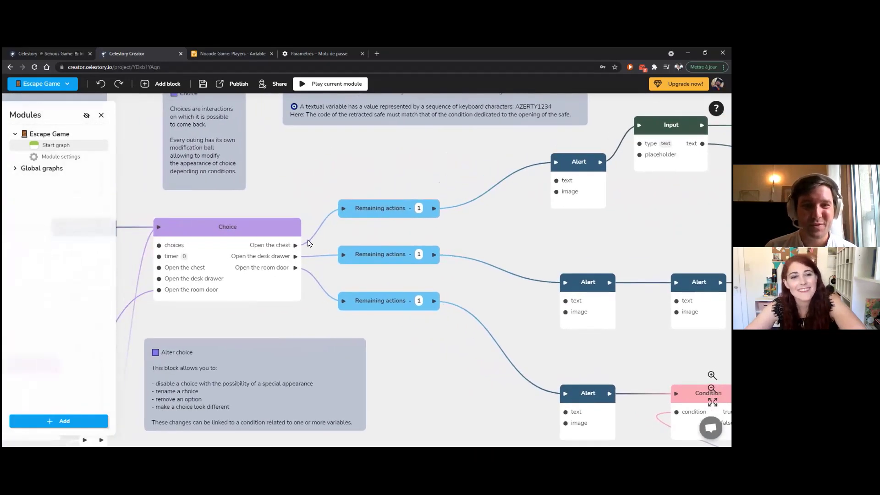
{"action": "scroll", "coordinate": [293, 250], "scroll_direction": "up", "scroll_amount": 5}
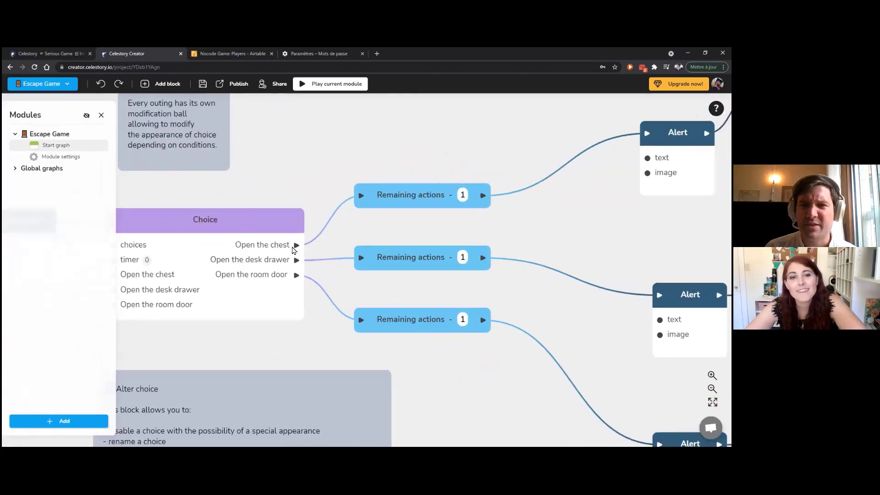
{"action": "scroll", "coordinate": [294, 250], "scroll_direction": "down", "scroll_amount": 6}
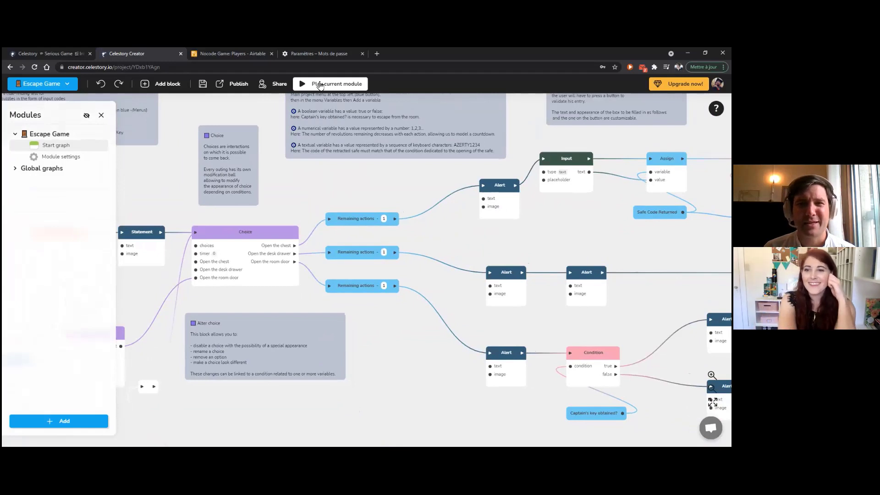
Step: Play-test the Escape Game module, starting the game and passing the introduction
{"action": "mouse_move", "coordinate": [316, 84]}
{"action": "left_click", "coordinate": [323, 106]}
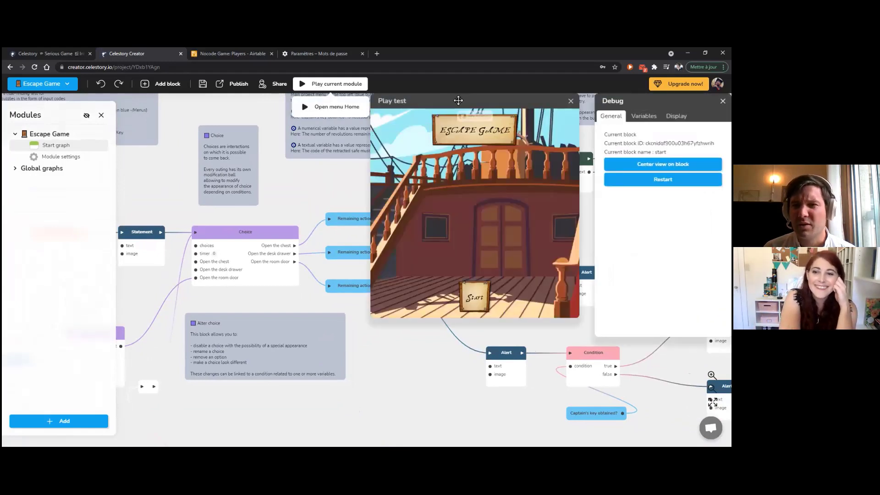
{"action": "left_click_drag", "start_coordinate": [458, 100], "coordinate": [278, 131]}
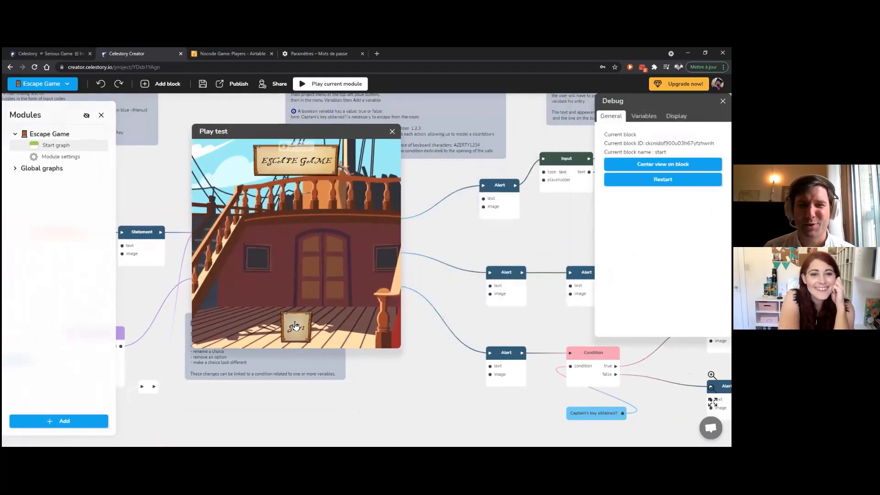
{"action": "left_click", "coordinate": [295, 326]}
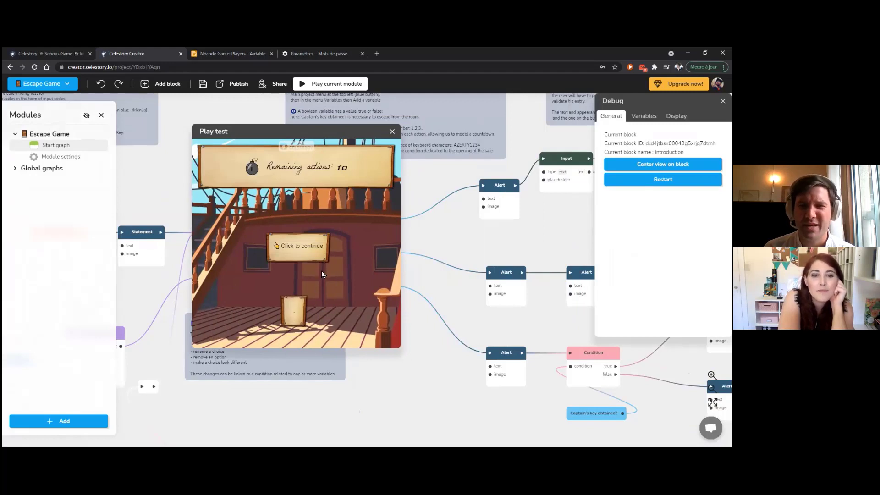
{"action": "left_click", "coordinate": [359, 275]}
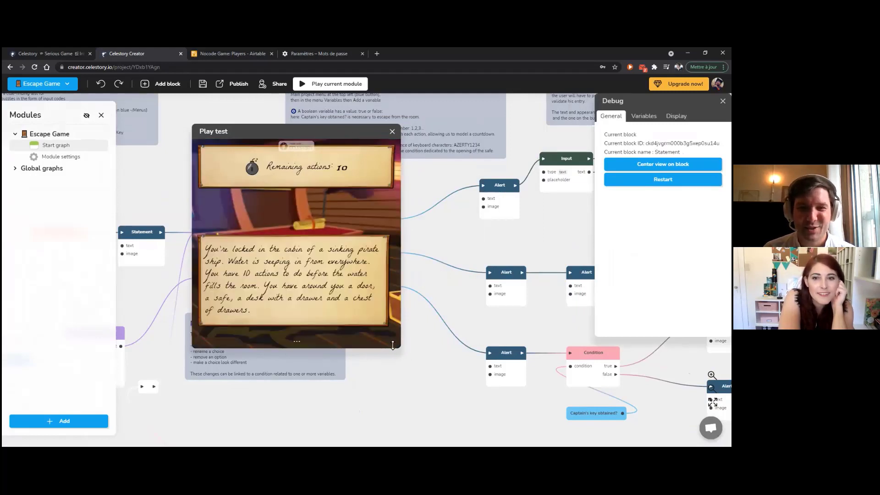
{"action": "left_click_drag", "start_coordinate": [401, 362], "coordinate": [407, 366]}
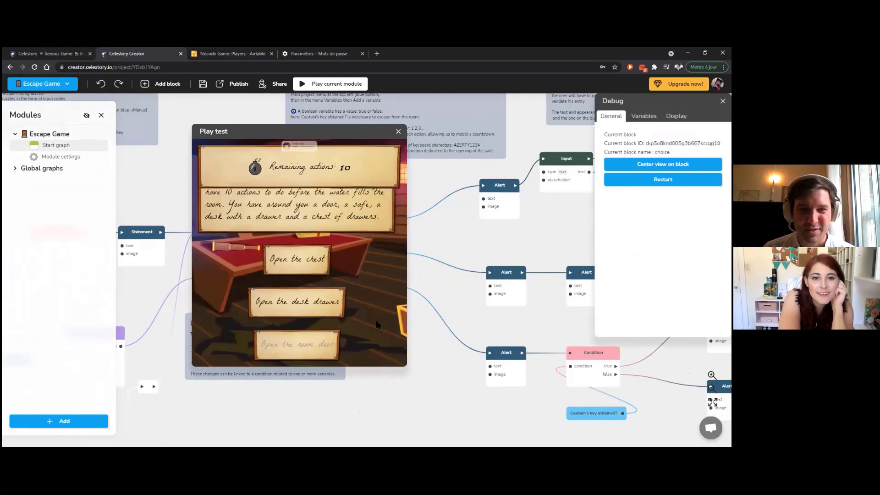
Step: Try wrong code 1 on the chest, then open the desk drawer
{"action": "left_click", "coordinate": [292, 261]}
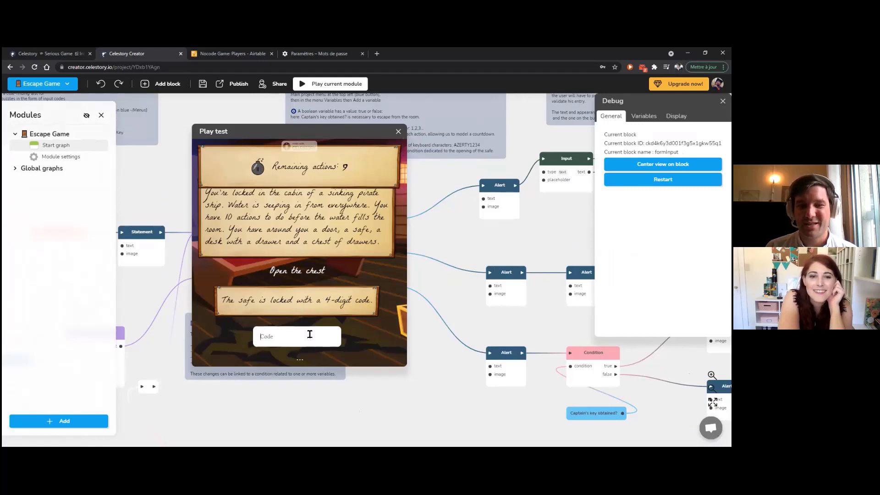
{"action": "type", "text": "11"}
{"action": "key", "text": "Return"}
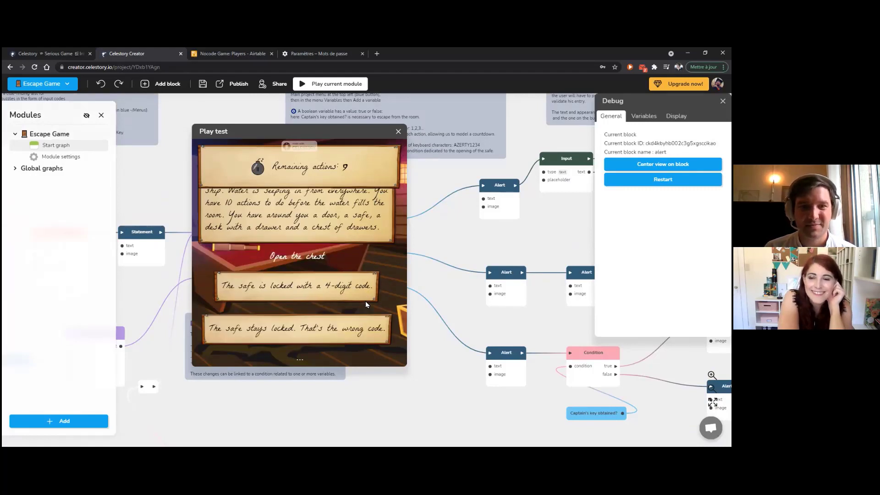
{"action": "left_click", "coordinate": [366, 304]}
{"action": "left_click", "coordinate": [297, 303]}
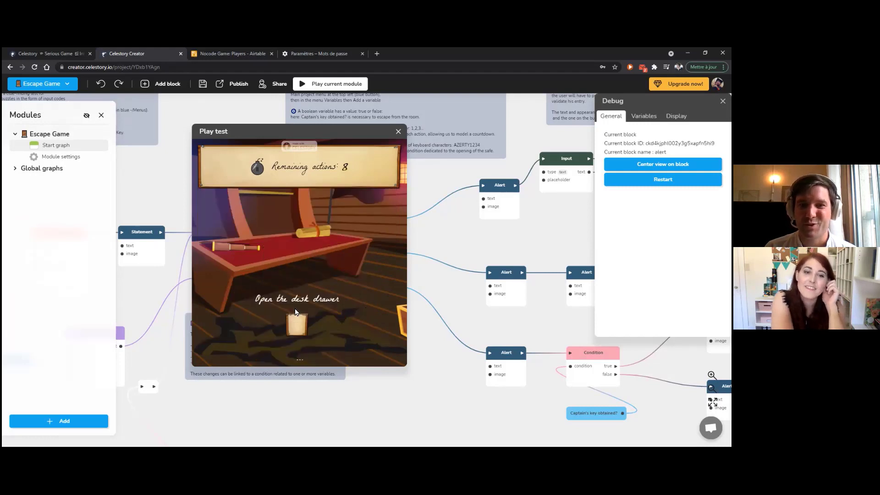
{"action": "left_click", "coordinate": [348, 282]}
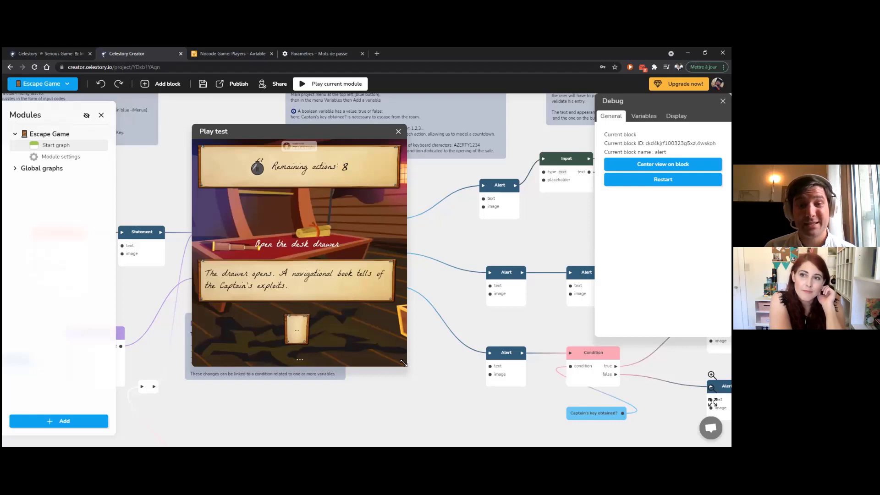
{"action": "left_click_drag", "start_coordinate": [404, 363], "coordinate": [401, 387]}
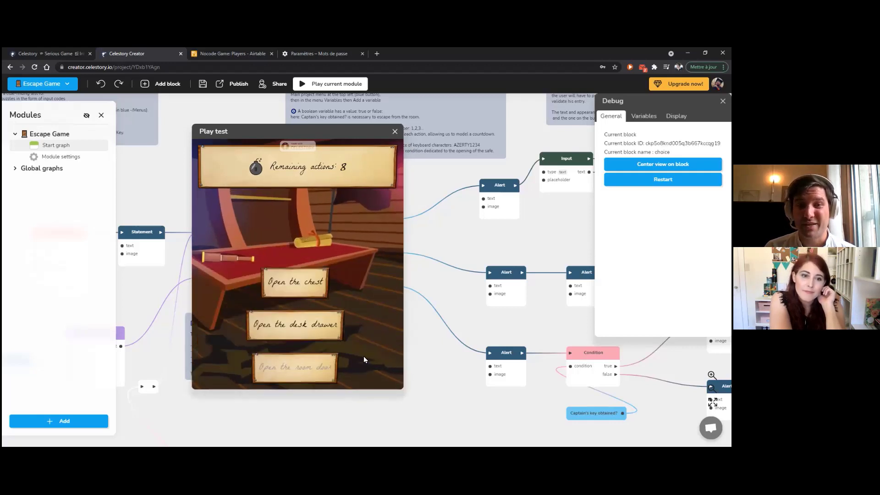
{"action": "left_click", "coordinate": [394, 131]}
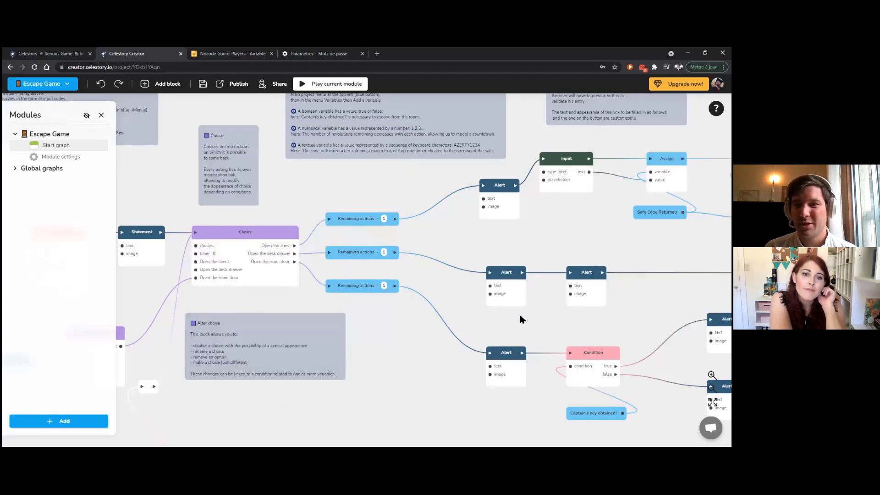
{"action": "scroll", "coordinate": [200, 288], "scroll_direction": "right", "scroll_amount": 7}
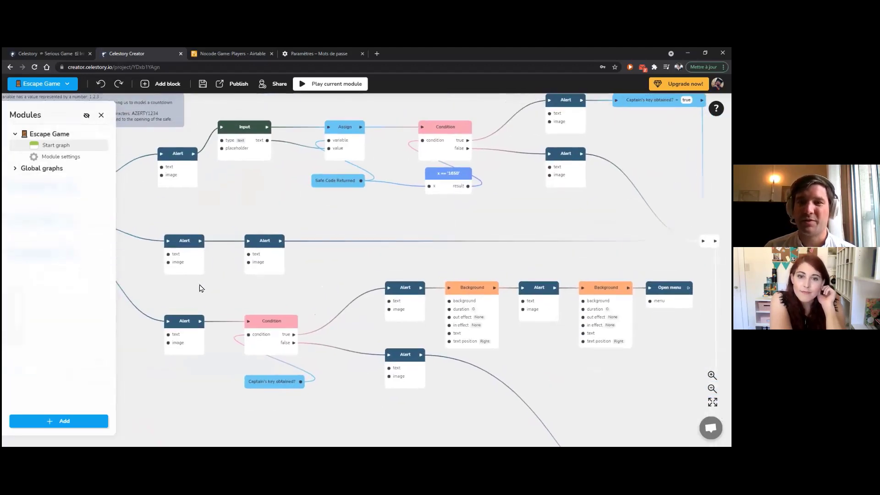
{"action": "scroll", "coordinate": [199, 288], "scroll_direction": "down", "scroll_amount": 5}
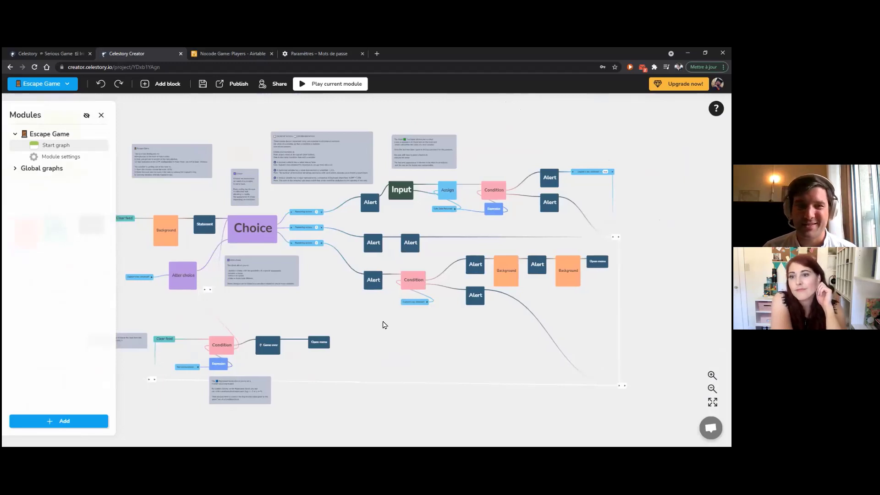
{"action": "scroll", "coordinate": [385, 325], "scroll_direction": "up", "scroll_amount": 10}
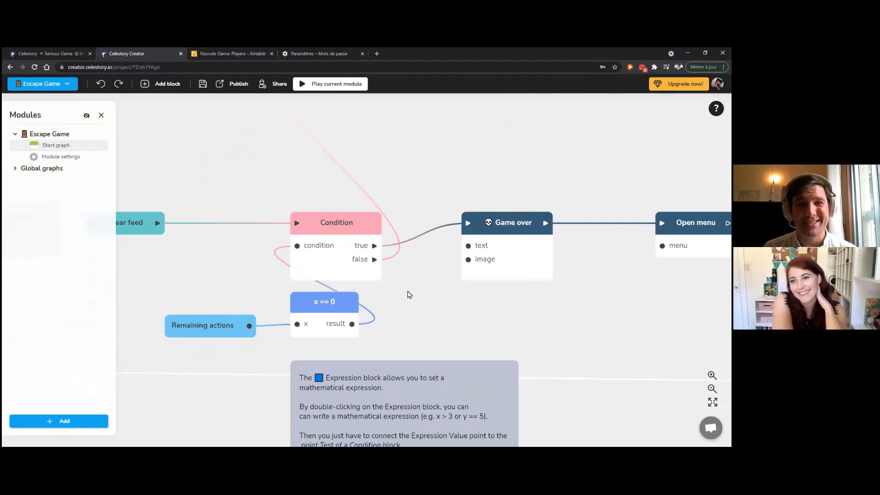
{"action": "scroll", "coordinate": [410, 295], "scroll_direction": "down", "scroll_amount": 10}
{"action": "scroll", "coordinate": [409, 294], "scroll_direction": "down", "scroll_amount": 3}
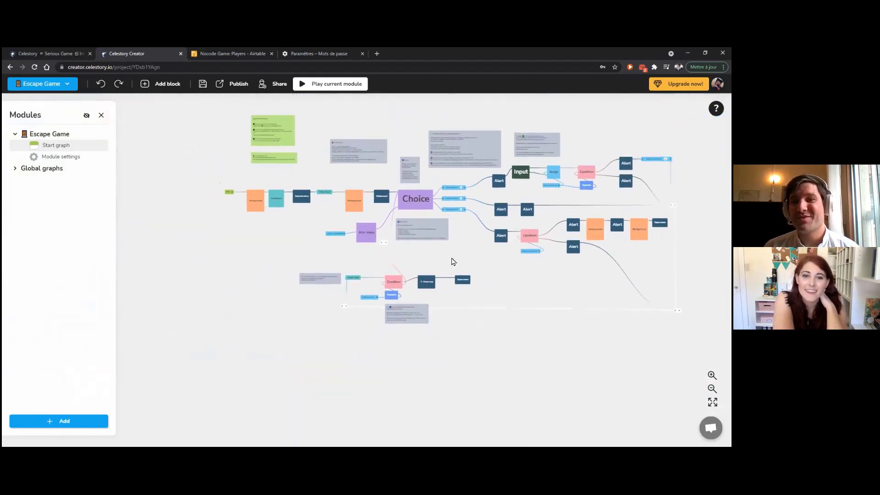
{"action": "left_click_drag", "start_coordinate": [452, 261], "coordinate": [360, 295]}
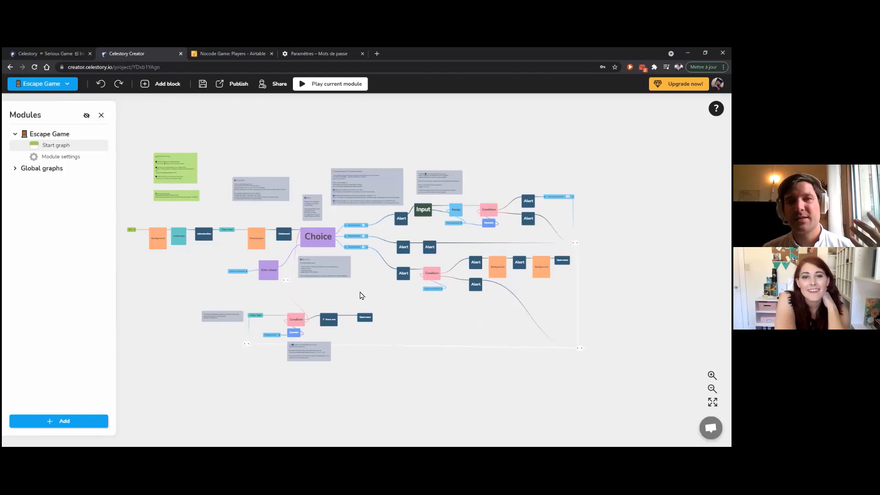
Step: Check the Share dialog, view the PWA option under Publish project, then move to the Celestory website tab
{"action": "left_click", "coordinate": [275, 88]}
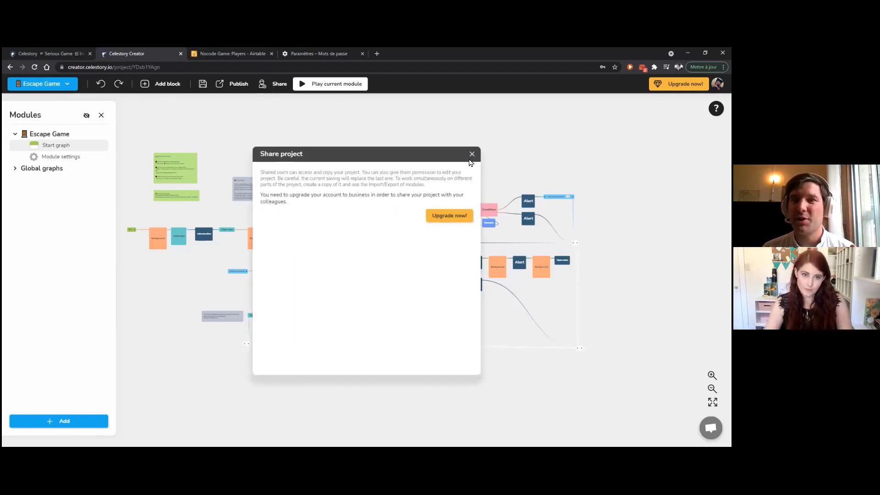
{"action": "left_click", "coordinate": [472, 156]}
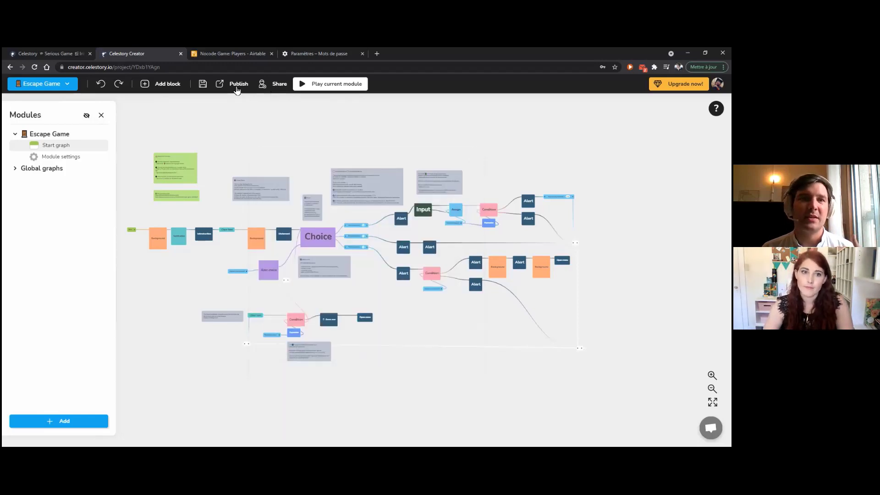
{"action": "left_click", "coordinate": [237, 89]}
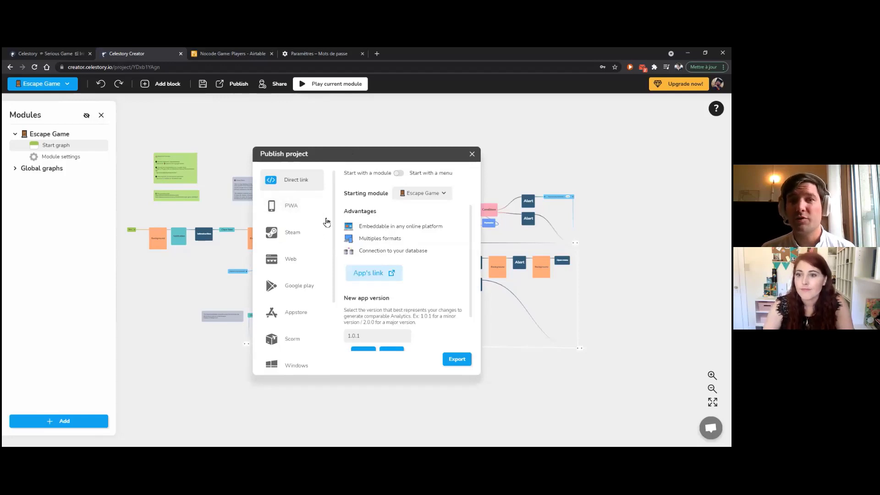
{"action": "left_click", "coordinate": [309, 208]}
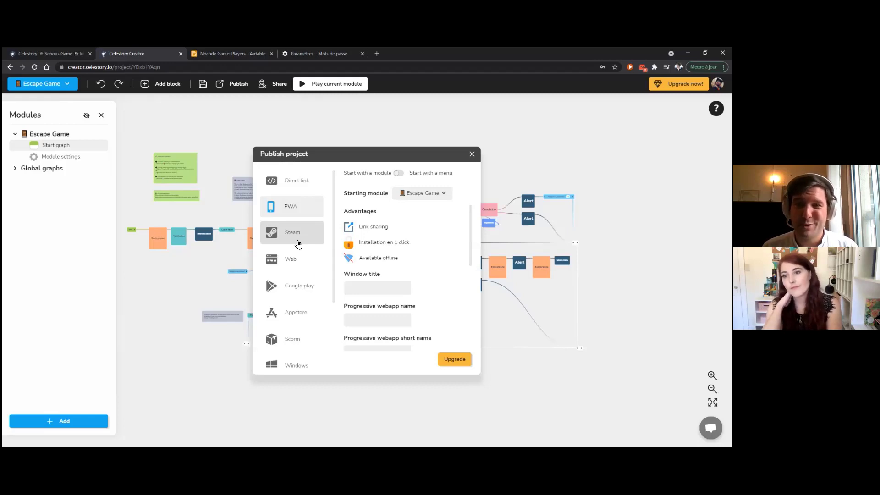
{"action": "key", "text": "ctrl+shift+Tab"}
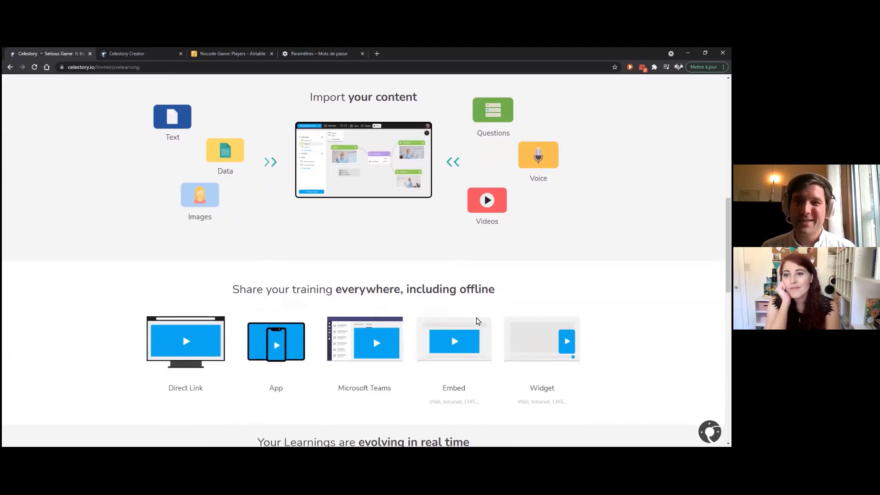
{"action": "scroll", "coordinate": [476, 321], "scroll_direction": "up", "scroll_amount": 10}
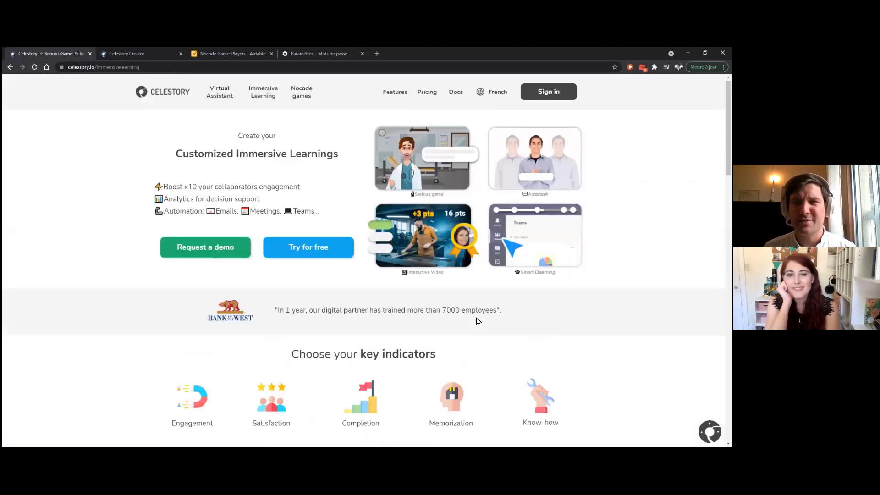